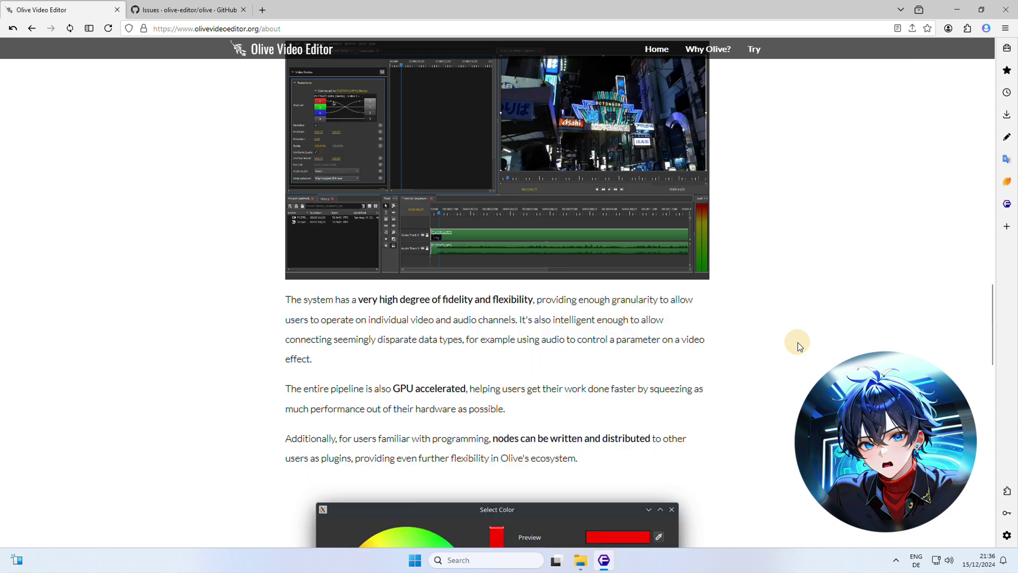
# Download the latest Windows development build of Olive from the website's Try page.
pyautogui.scroll(-5, 798, 342)
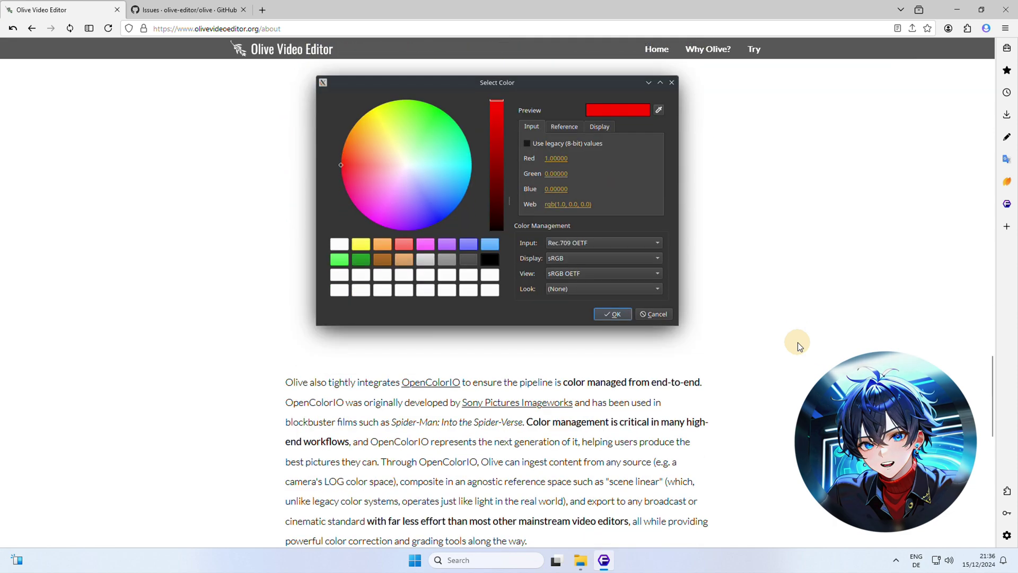
pyautogui.scroll(-3, 798, 342)
pyautogui.scroll(-3, 798, 342)
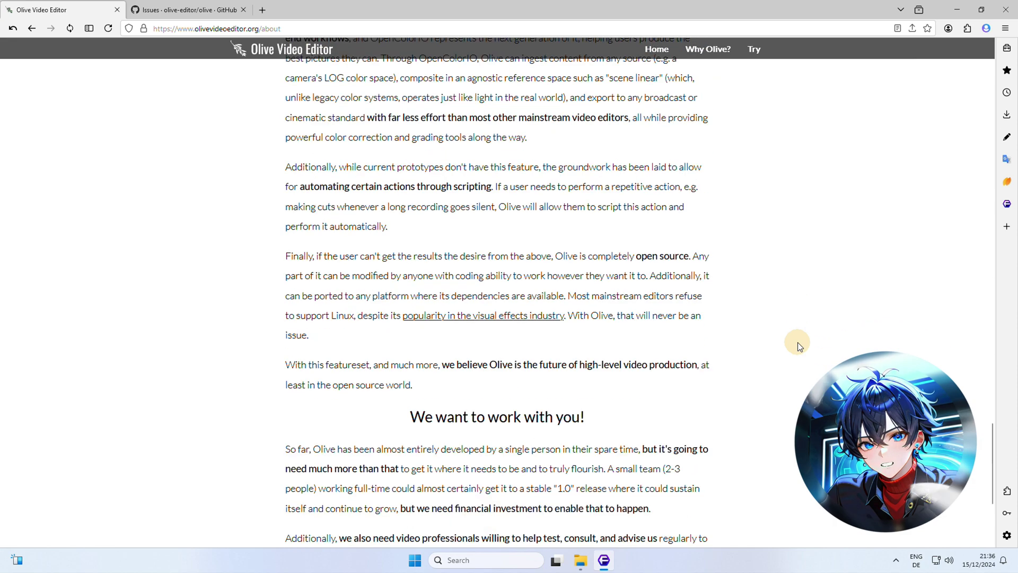
pyautogui.scroll(-4, 798, 342)
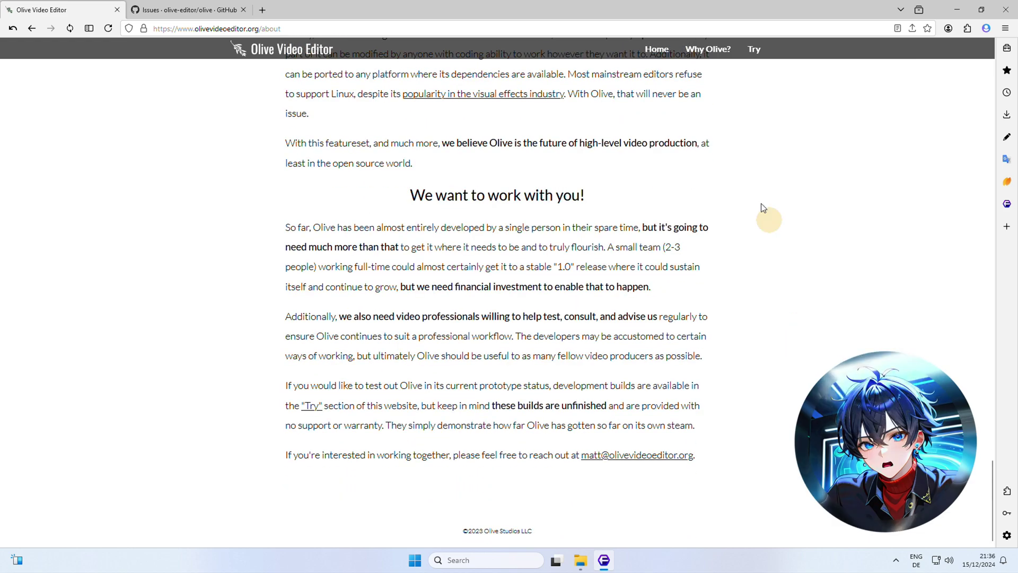
pyautogui.click(753, 50)
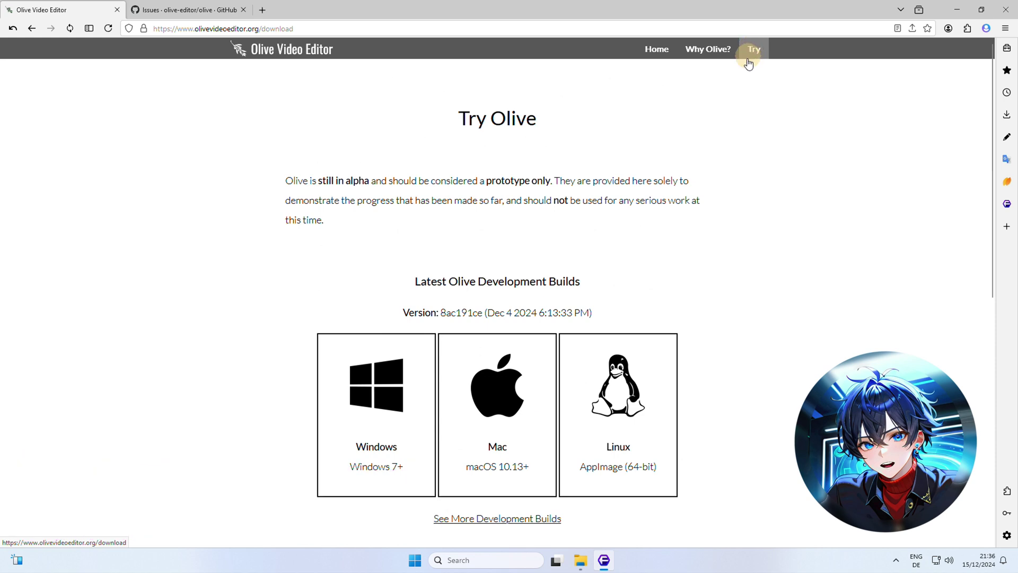
pyautogui.click(404, 408)
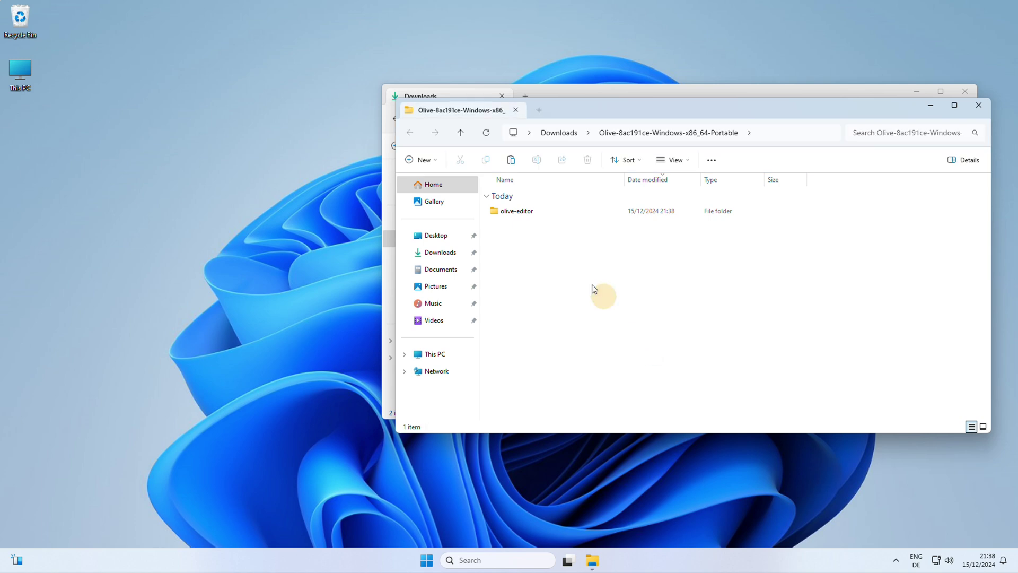
# Launch olive-editor.exe from the extracted olive-editor folder and dismiss the welcome message.
pyautogui.doubleClick(528, 212)
pyautogui.rightClick(599, 208)
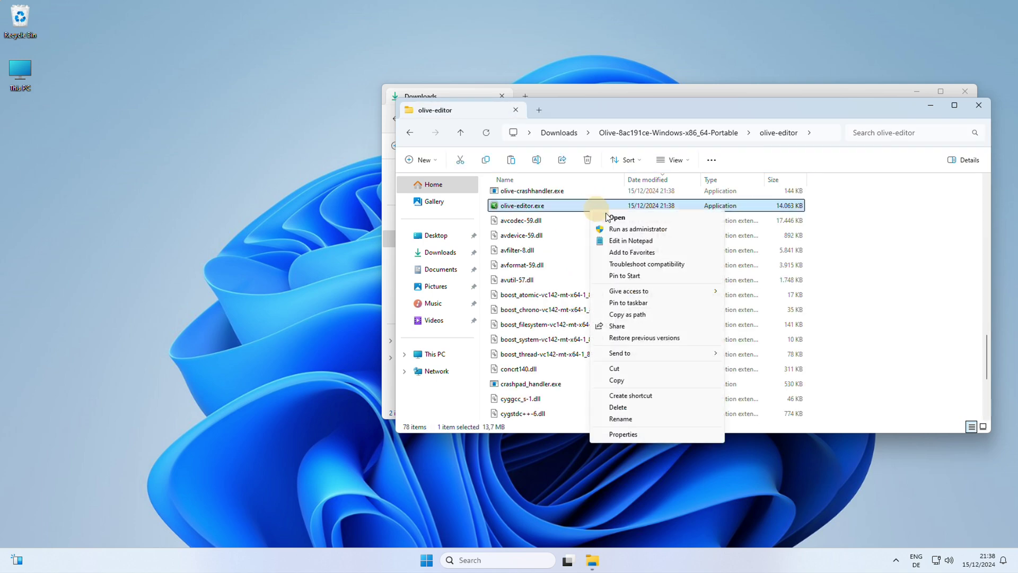
pyautogui.click(615, 217)
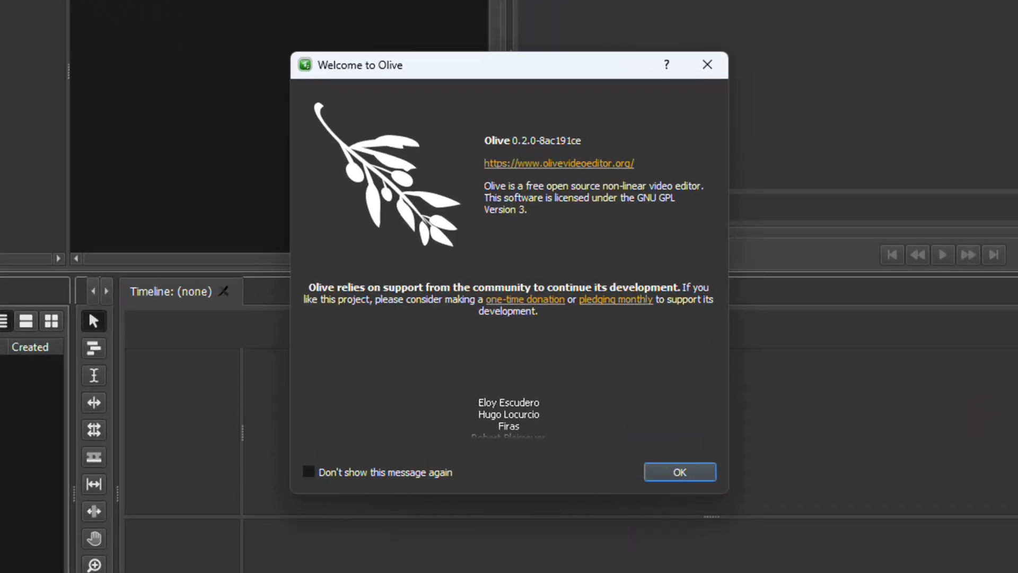
pyautogui.click(789, 97)
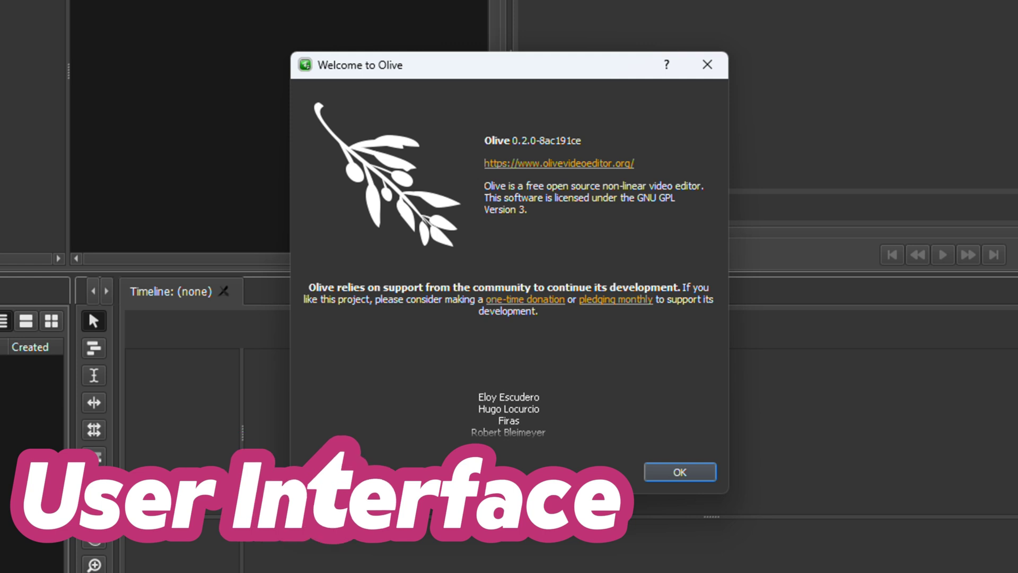
pyautogui.click(523, 389)
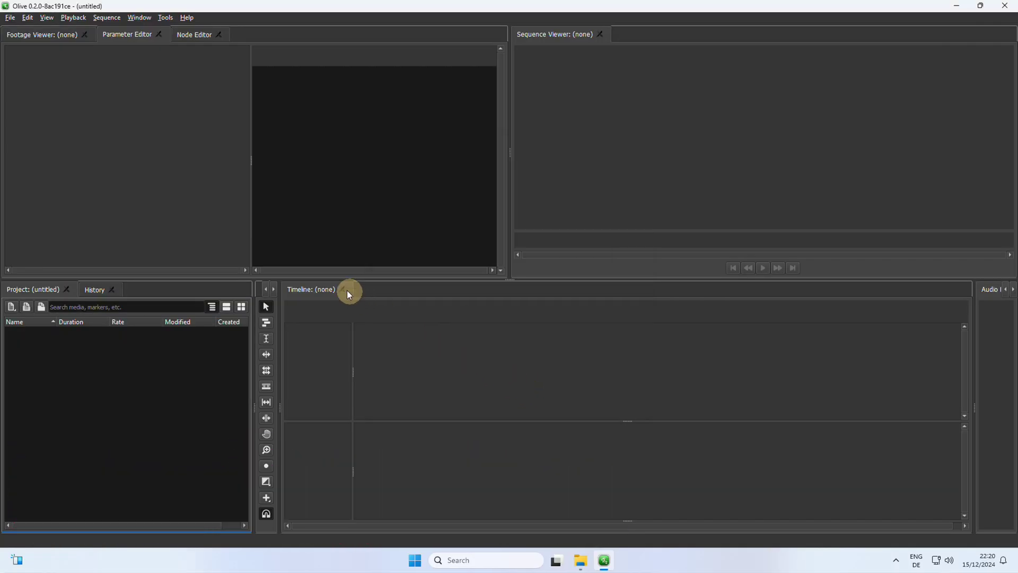
pyautogui.click(175, 370)
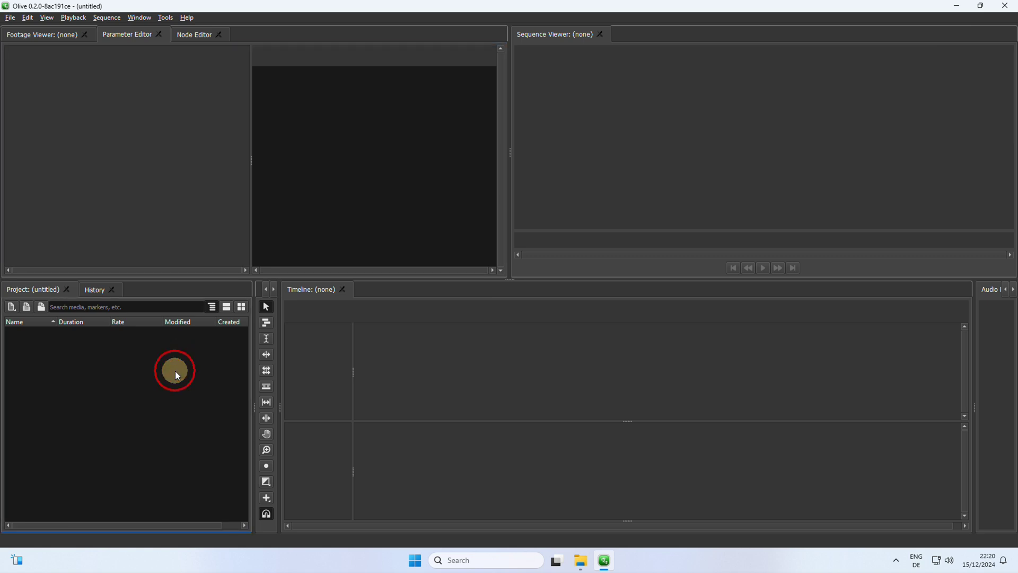
pyautogui.click(167, 202)
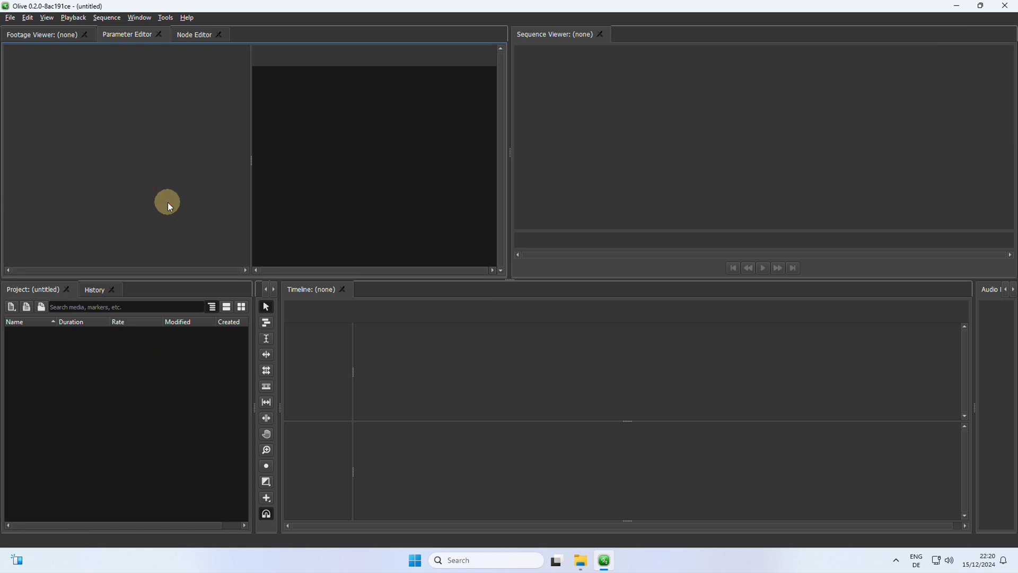
pyautogui.click(643, 160)
pyautogui.click(644, 381)
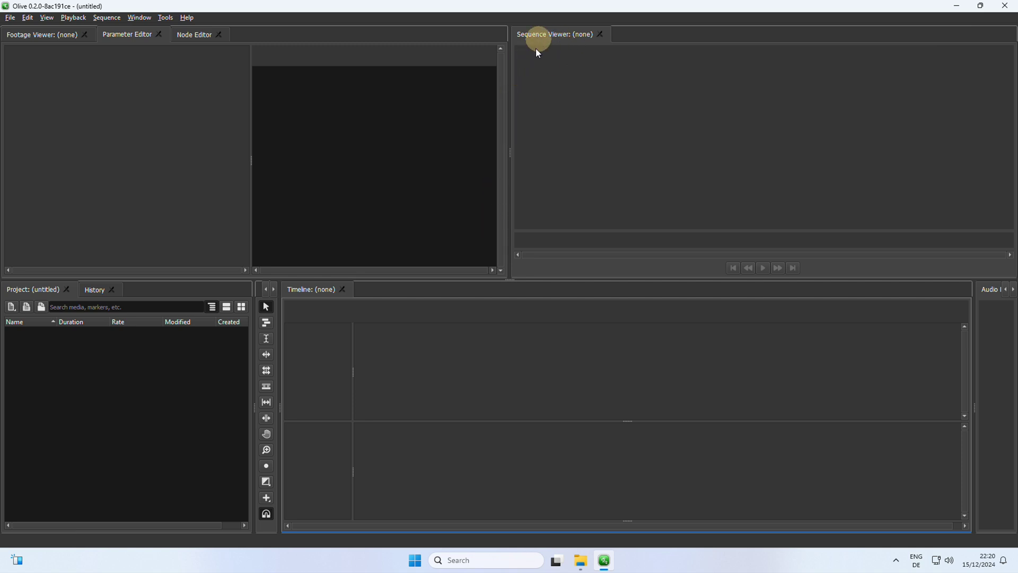
# Dock the Timeline between the Parameter Editor and the Sequence Viewer, and move the Tools panel beyond the Audio Monitor.
pyautogui.moveTo(308, 288); pyautogui.dragTo(737, 152)
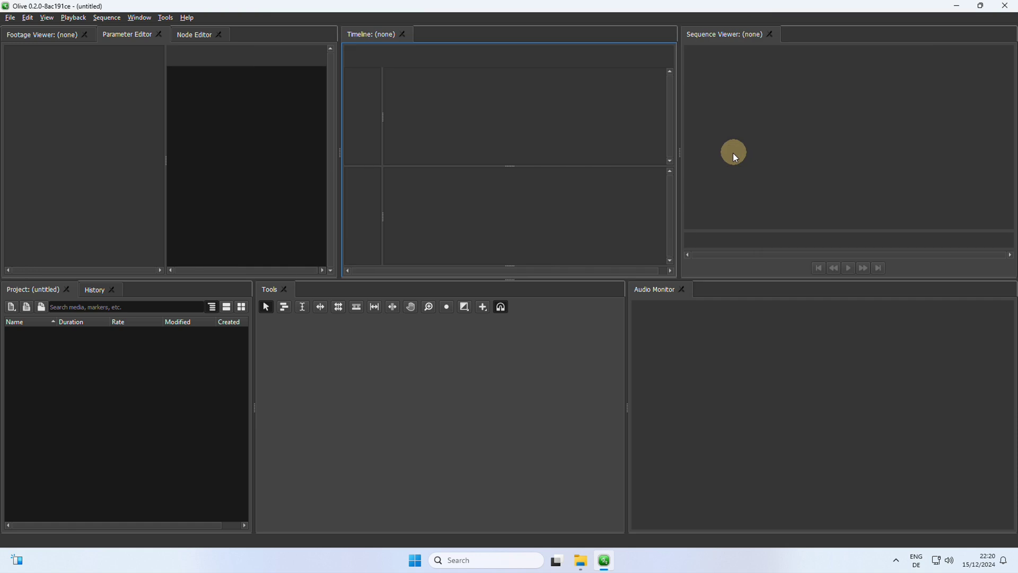
pyautogui.click(280, 305)
pyautogui.moveTo(318, 293); pyautogui.dragTo(745, 393)
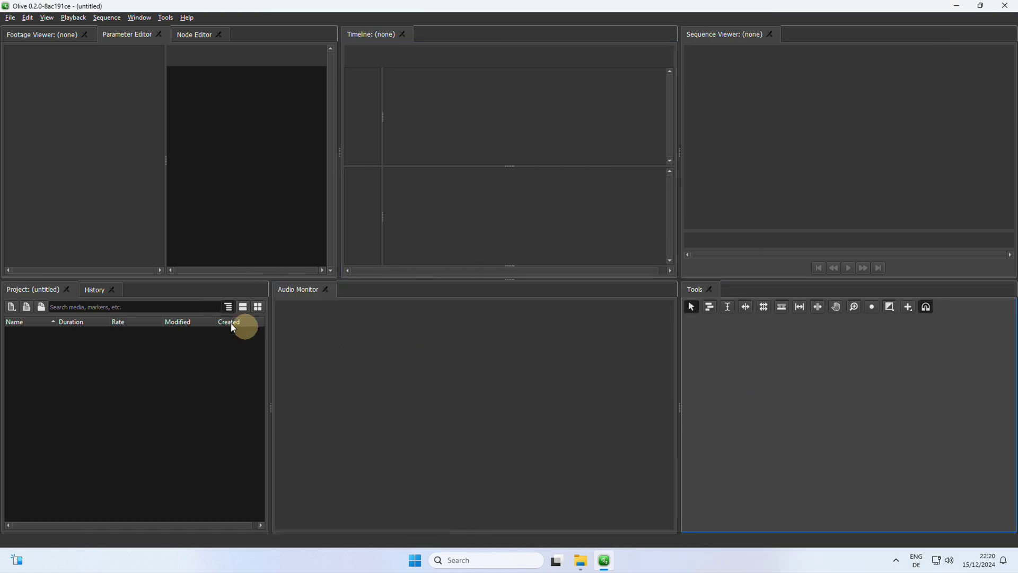
# Close the History and Project panels, and reset the workspace to the default layout.
pyautogui.click(111, 290)
pyautogui.click(67, 289)
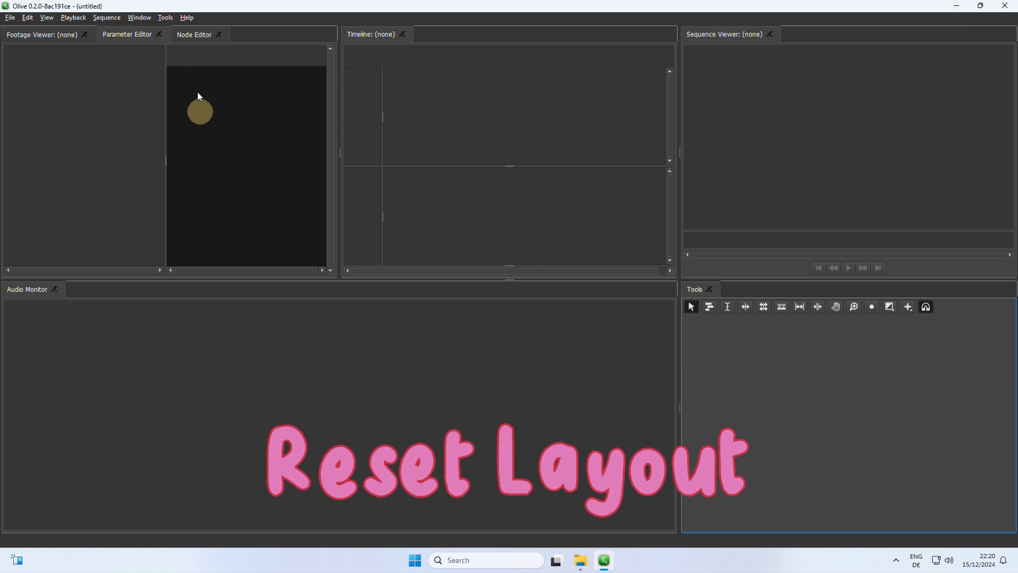
pyautogui.click(141, 18)
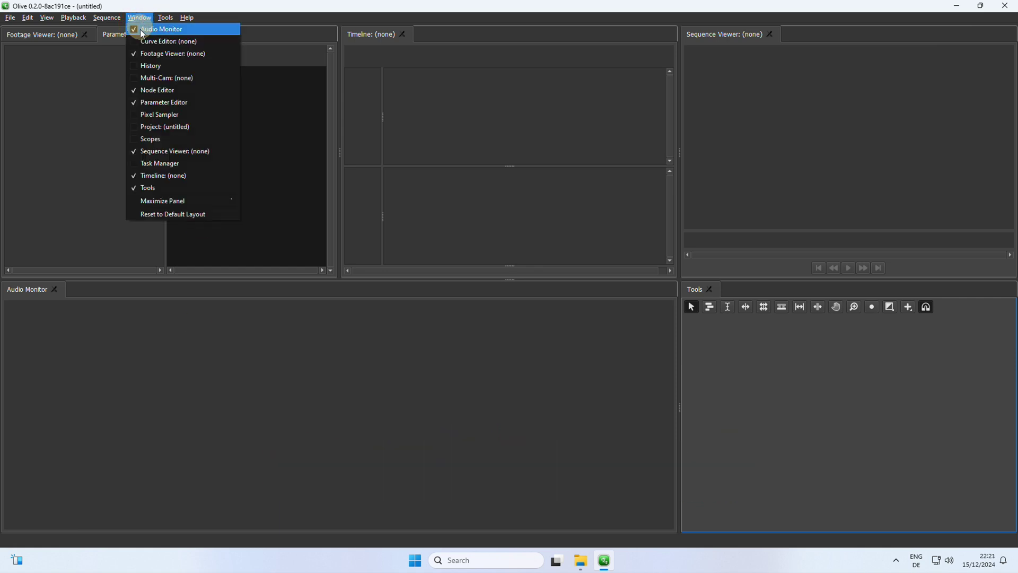
pyautogui.click(174, 214)
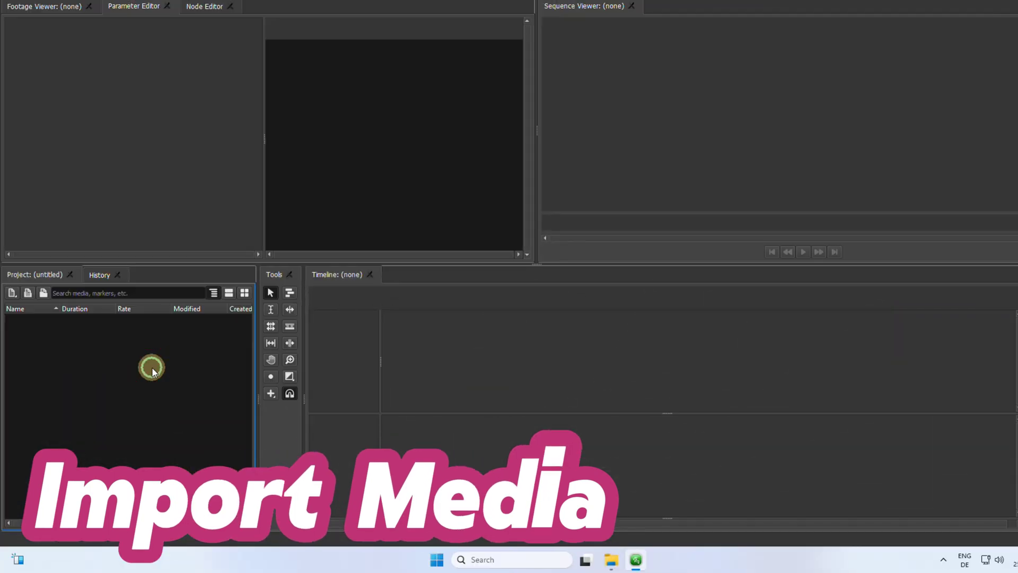
# Import 854990-hd_1920_1080_30fps.mp4 from the Clips folder into the project.
pyautogui.rightClick(152, 367)
pyautogui.click(189, 384)
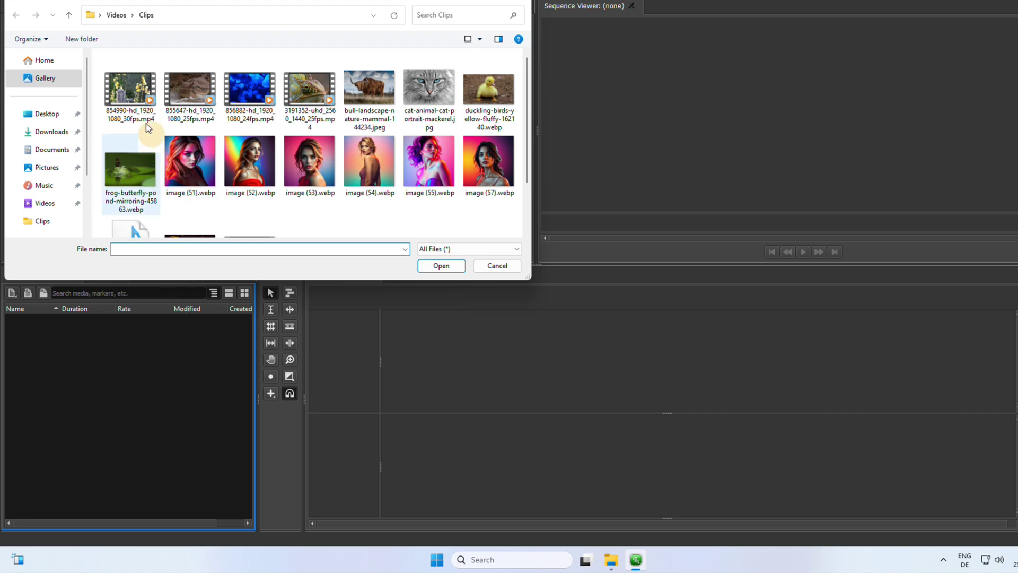
pyautogui.click(133, 95)
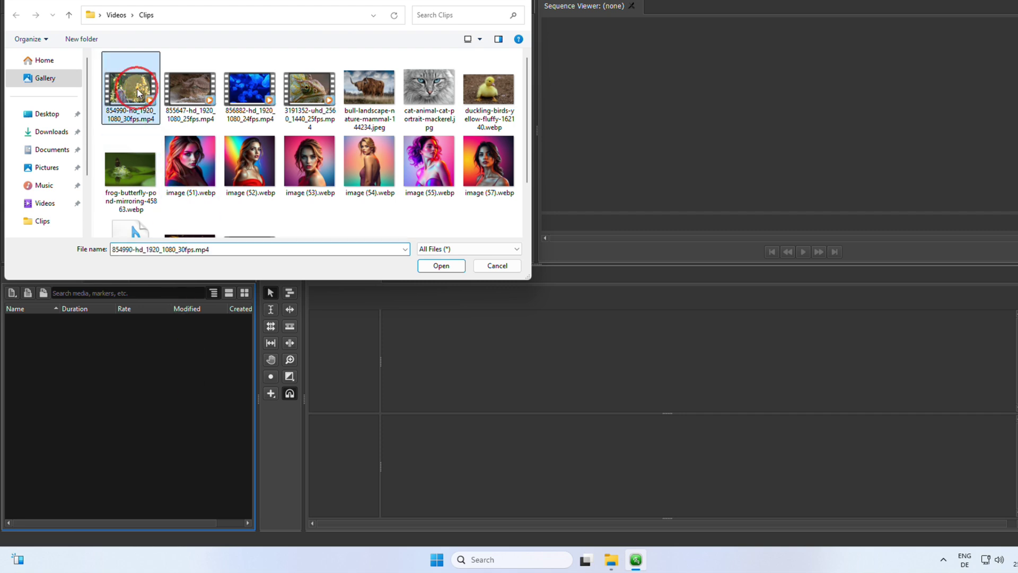
pyautogui.click(442, 267)
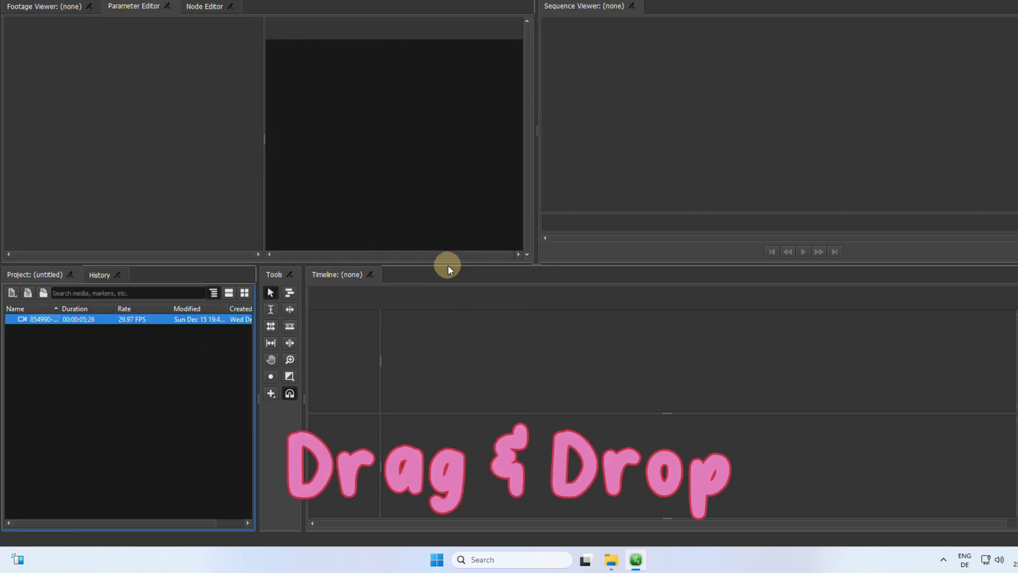
# Import all files from the Clips folder window in File Explorer into the project's media list.
pyautogui.hotkey('ctrl', 'a')
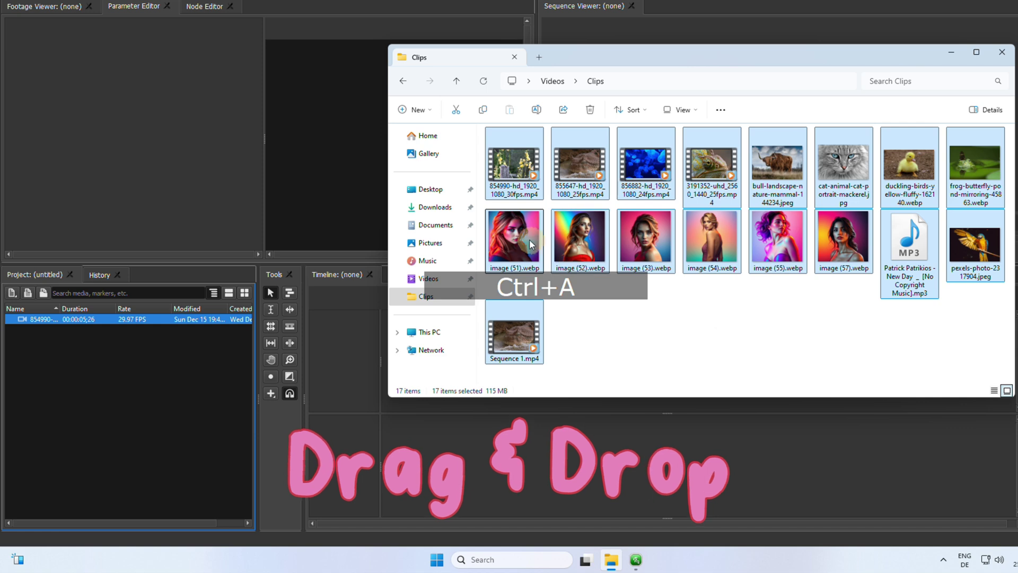
pyautogui.moveTo(517, 236); pyautogui.dragTo(201, 387)
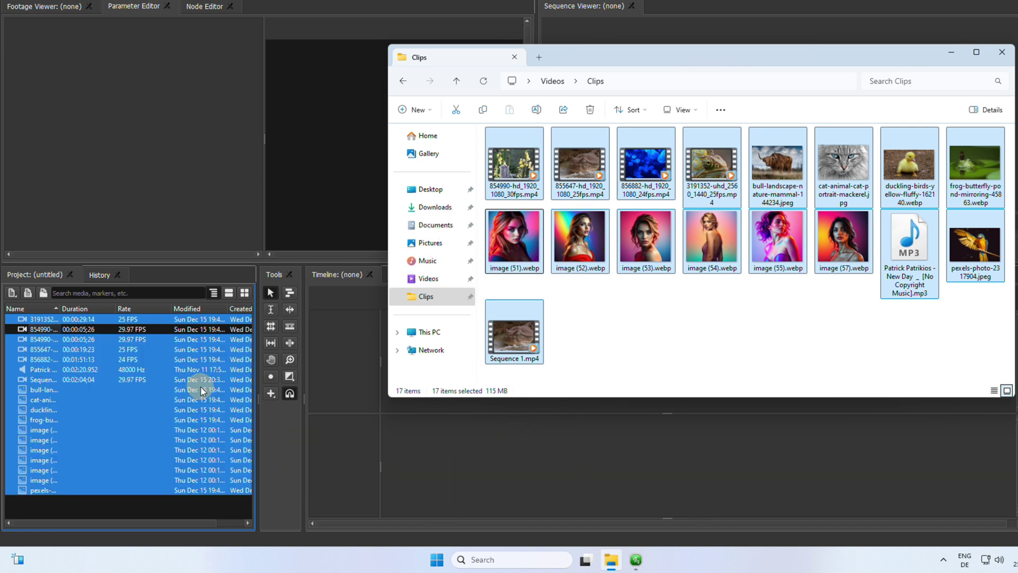
pyautogui.click(201, 389)
# Search the project media for "frog", select the frog image, and clear the search.
pyautogui.click(101, 293)
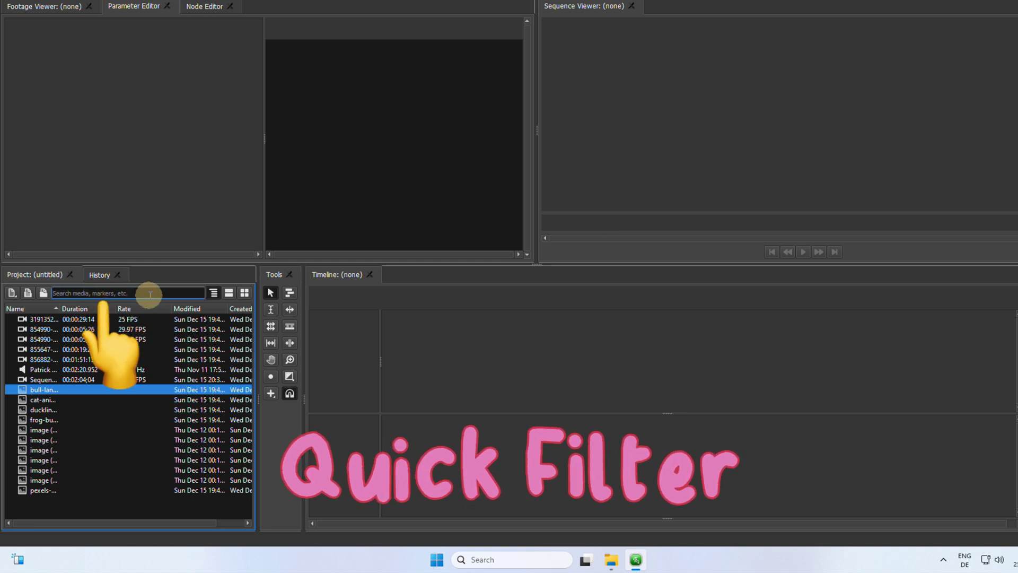
pyautogui.write('frog')
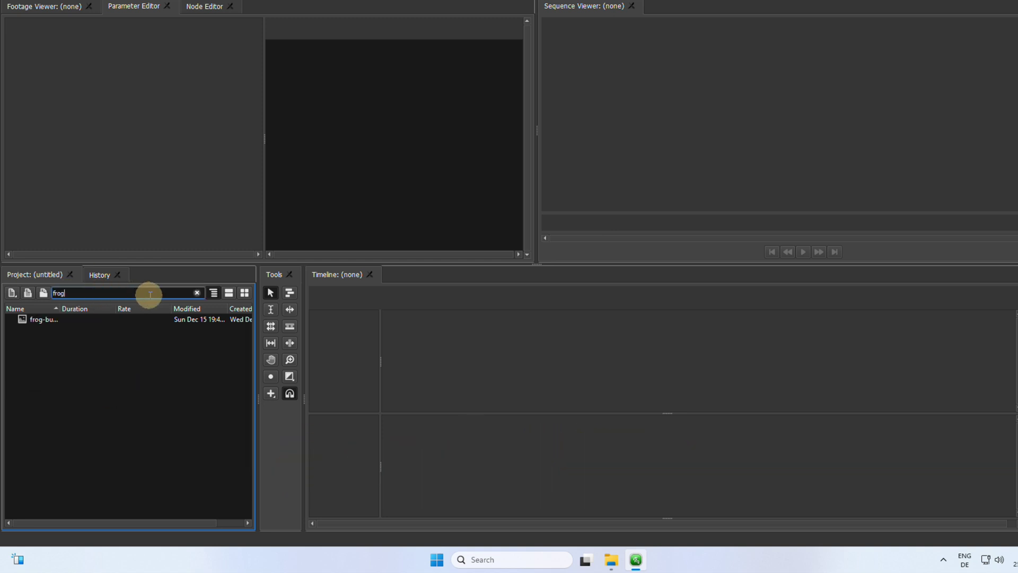
pyautogui.click(157, 319)
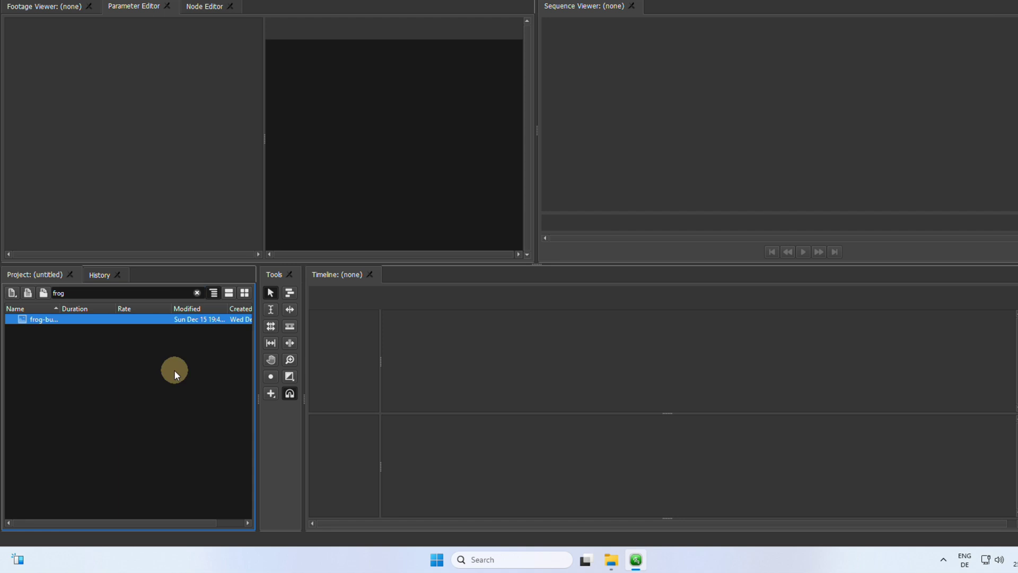
pyautogui.click(196, 293)
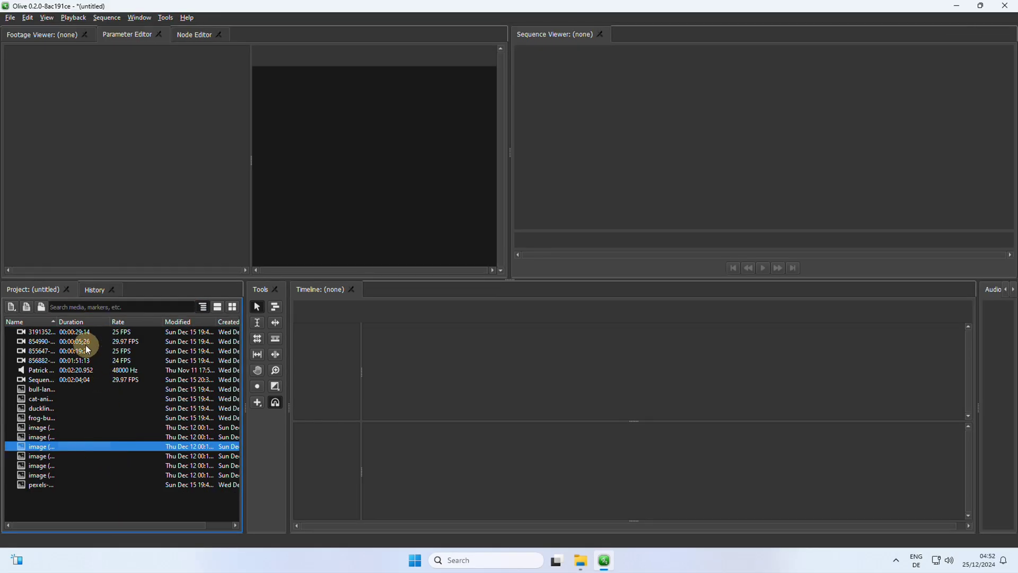
pyautogui.click(40, 332)
pyautogui.moveTo(41, 332); pyautogui.dragTo(441, 410)
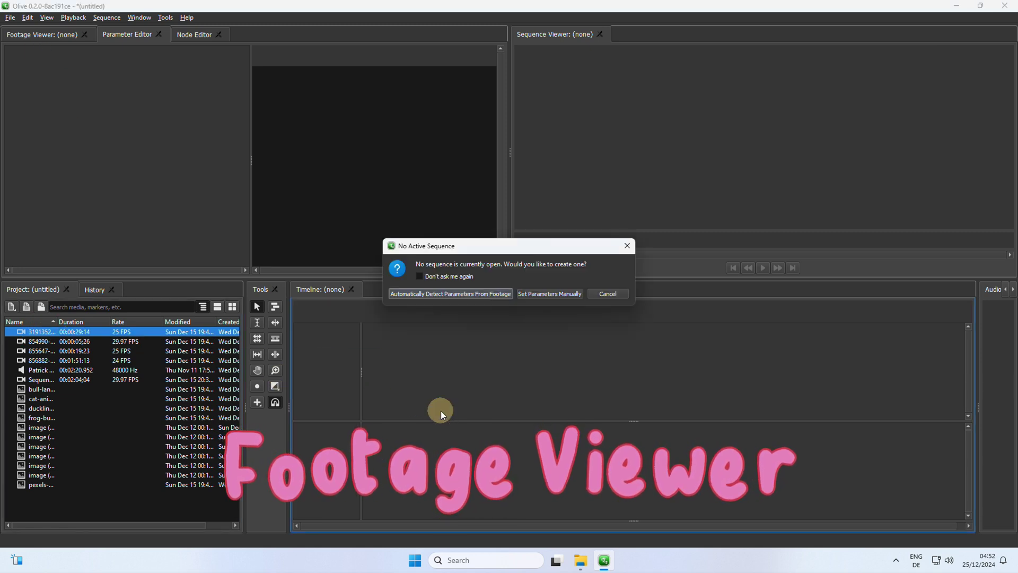
pyautogui.click(609, 294)
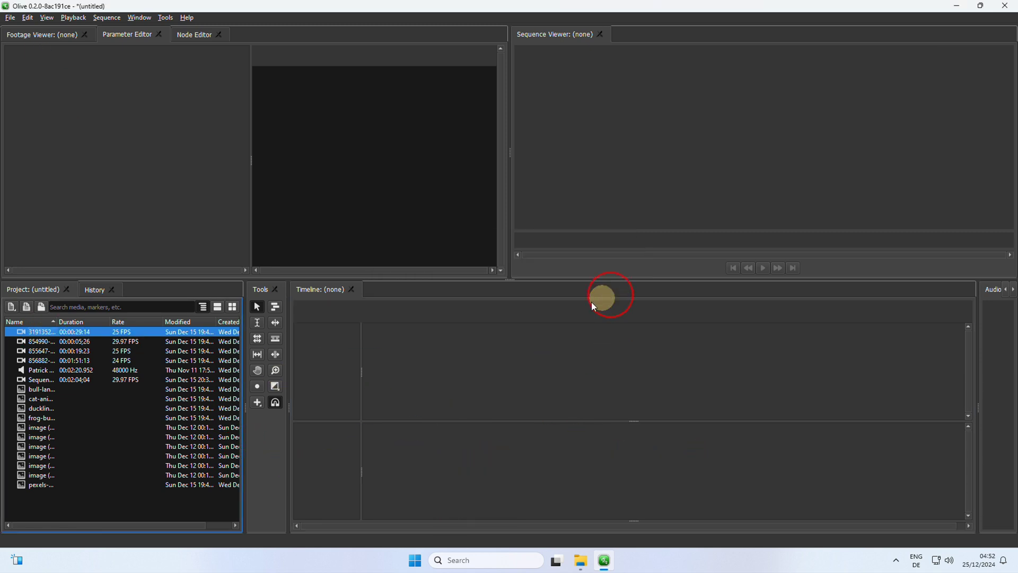
# Open 3191352-uhd_2560_1440_25fps.mp4 in the Footage Viewer and play it up to 00:00:02:20.
pyautogui.doubleClick(88, 332)
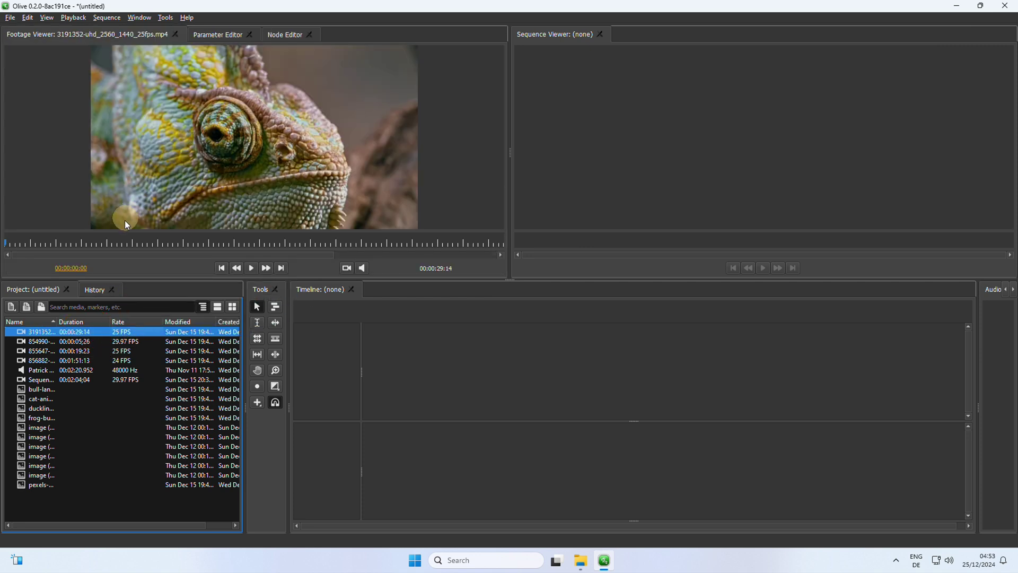
pyautogui.click(251, 268)
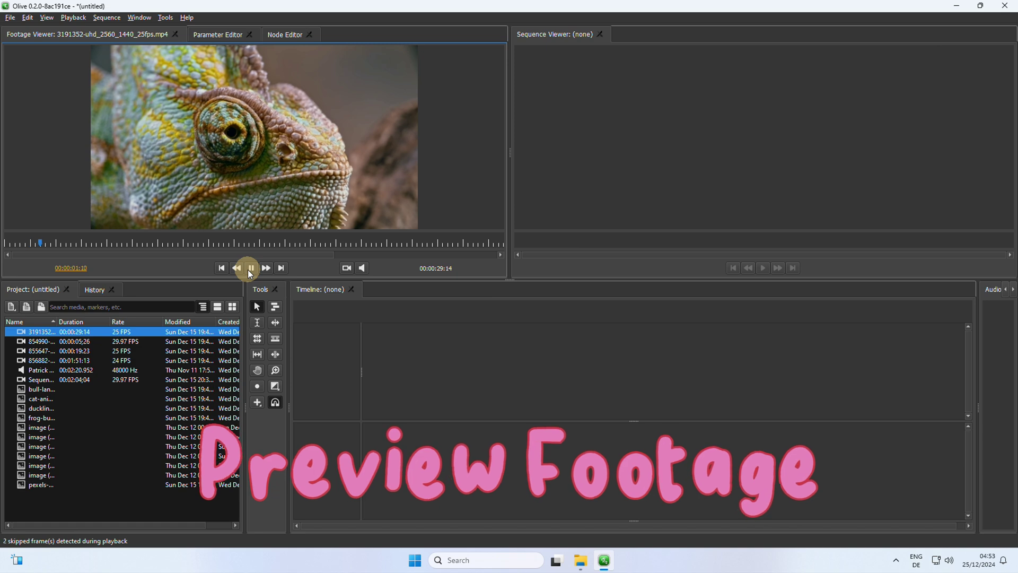
pyautogui.click(252, 269)
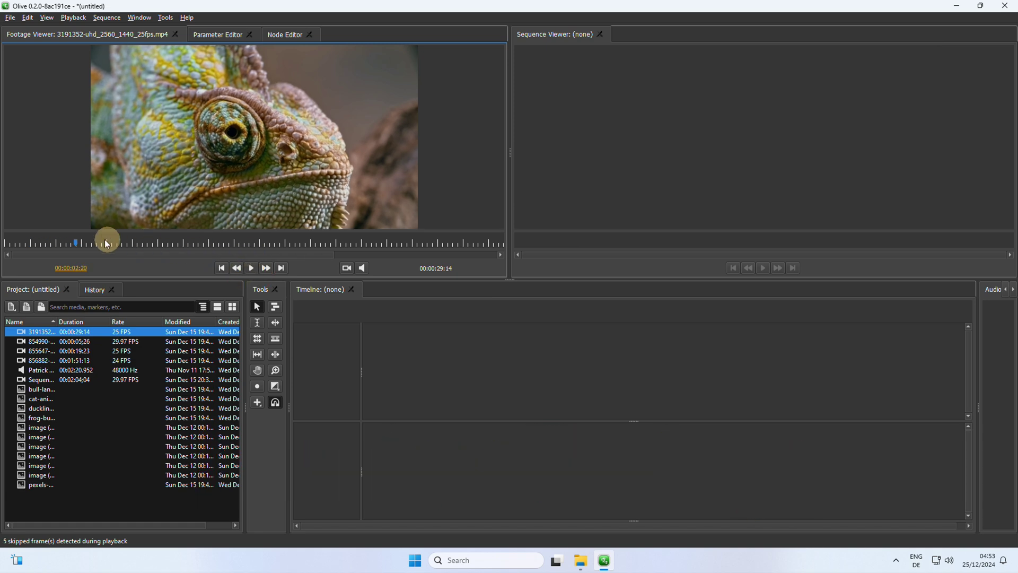
# Set the chameleon clip's in point at 00:00:02:20 and its out point at 00:00:10:05.
pyautogui.press('i')
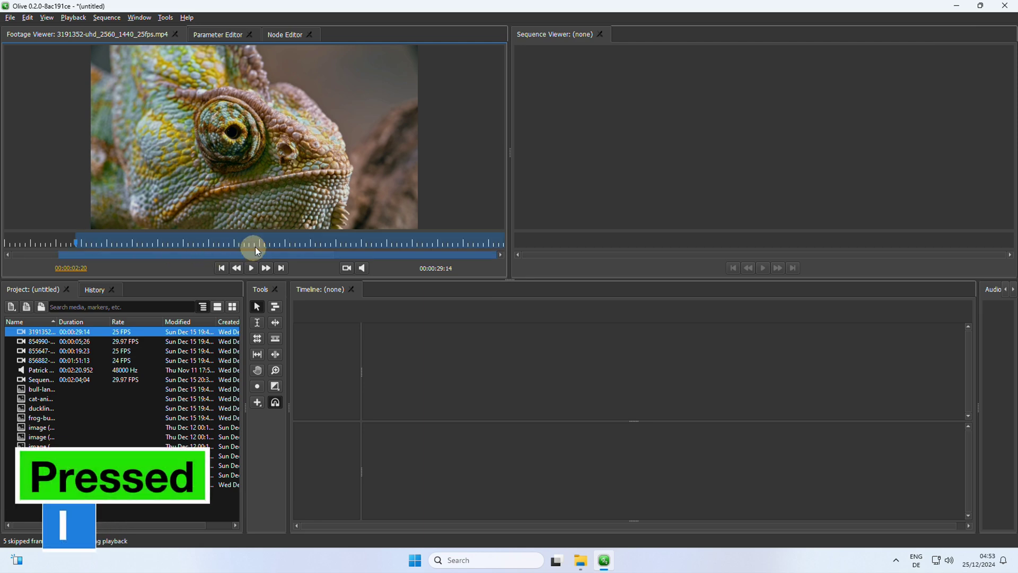
pyautogui.click(264, 245)
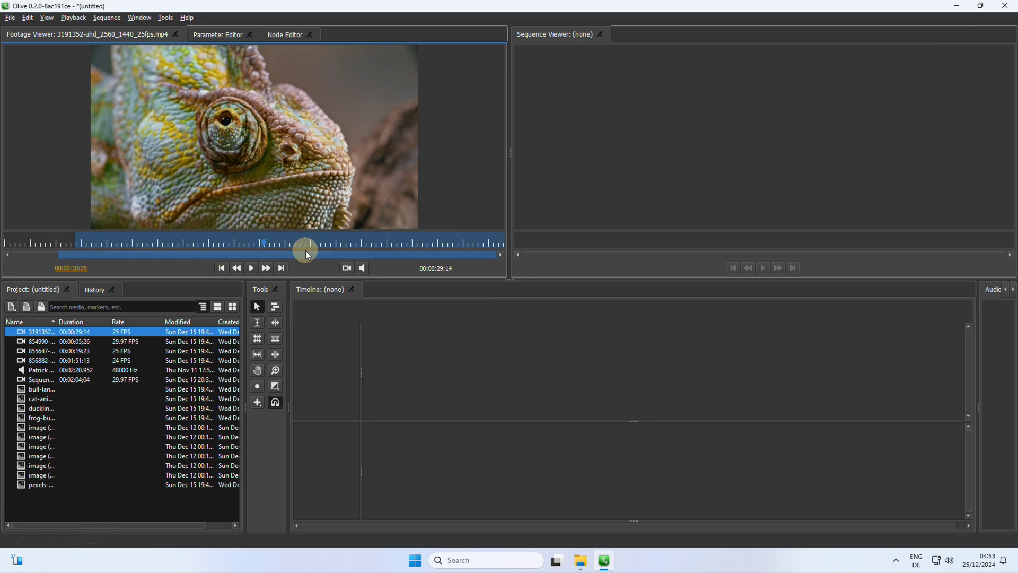
pyautogui.press('o')
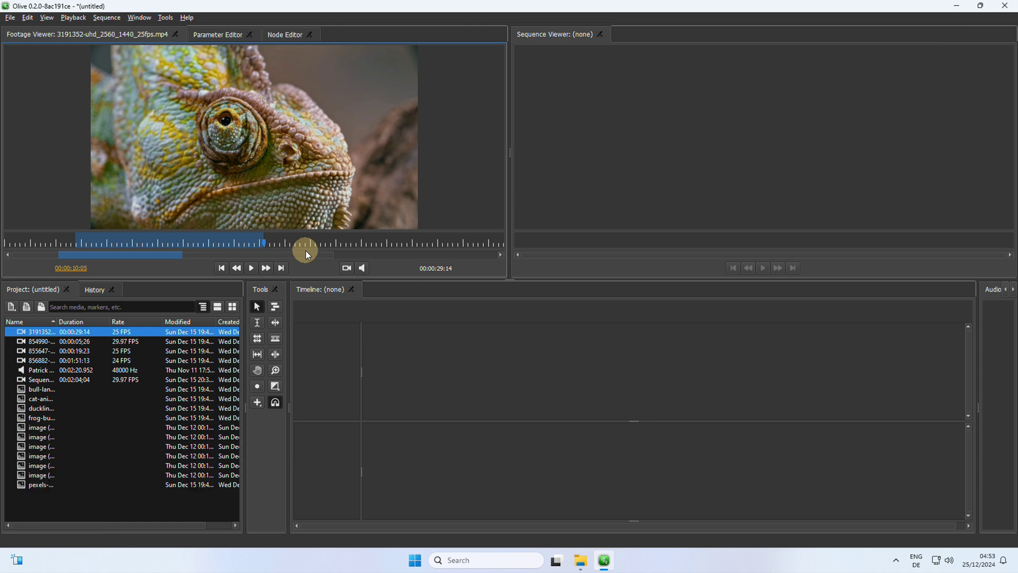
# Place the trimmed chameleon clip on the timeline in a new sequence using the 1080p 29.97 FPS preset.
pyautogui.moveTo(261, 182); pyautogui.dragTo(384, 411)
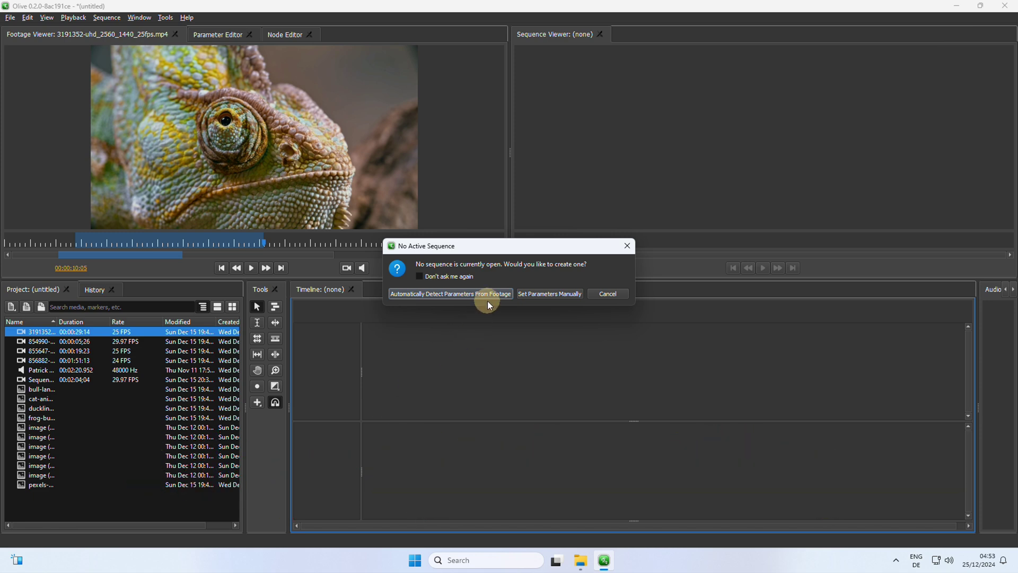
pyautogui.click(508, 298)
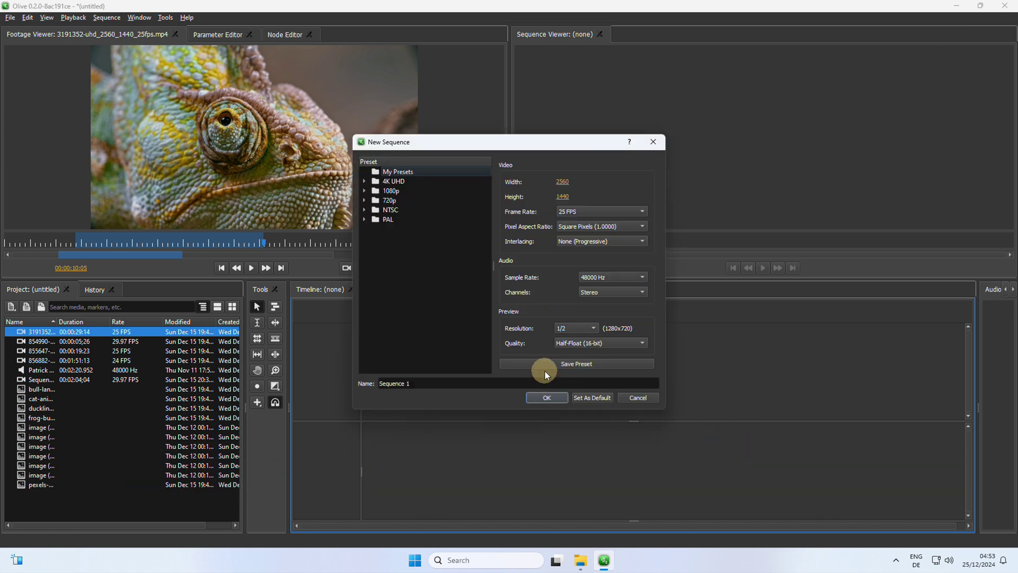
pyautogui.click(364, 190)
pyautogui.click(424, 219)
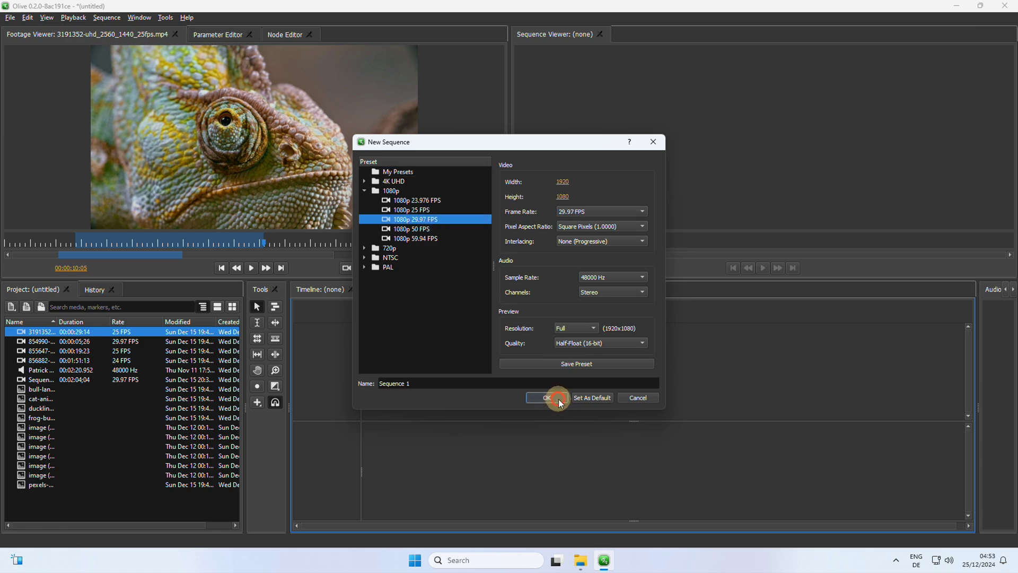
pyautogui.click(547, 397)
# Place image (52).webp on Video Track 1 at about 2 seconds and shrink it beside the chameleon's eye at the frame's left edge.
pyautogui.moveTo(46, 451); pyautogui.dragTo(499, 389)
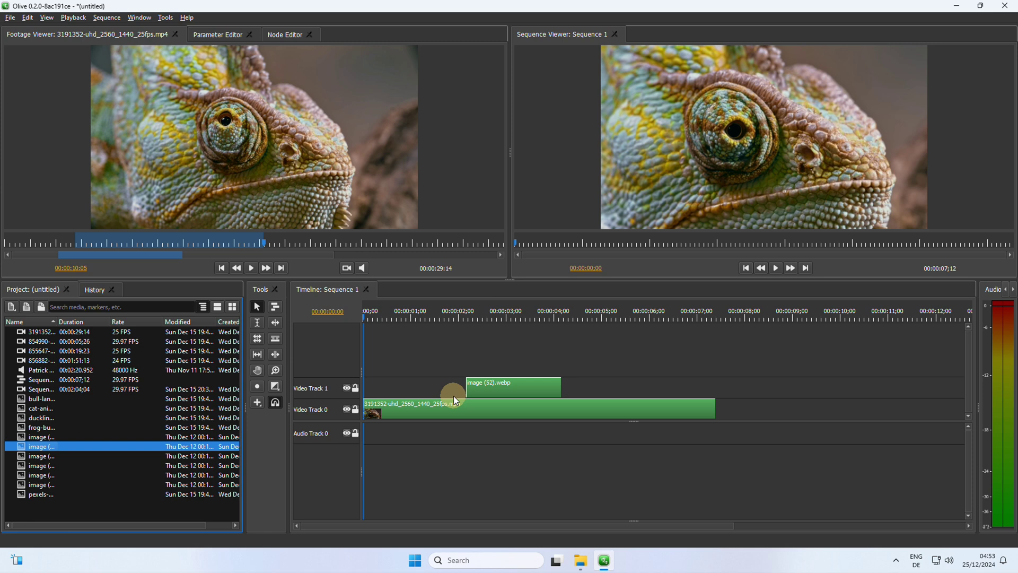
pyautogui.click(485, 314)
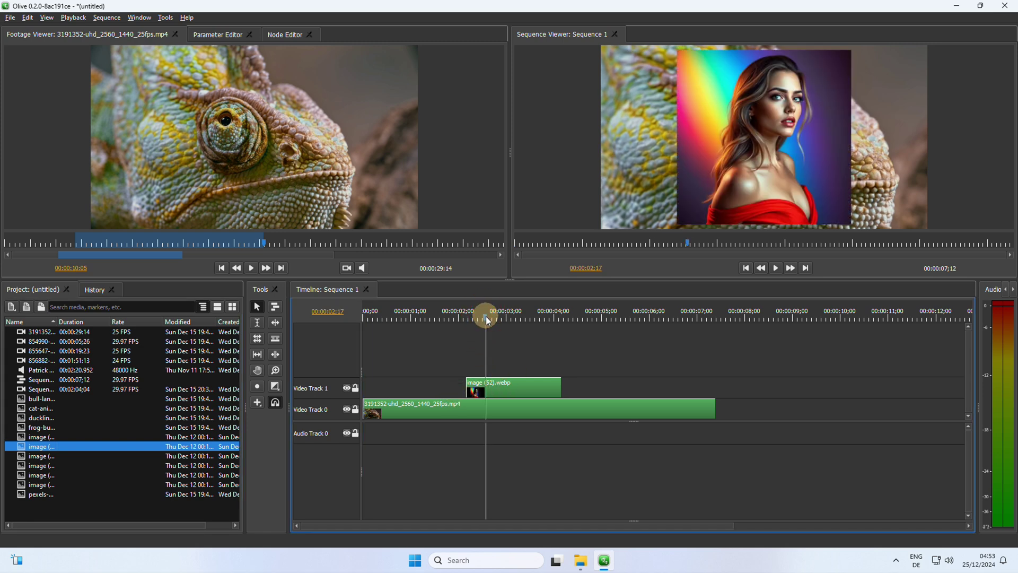
pyautogui.click(539, 390)
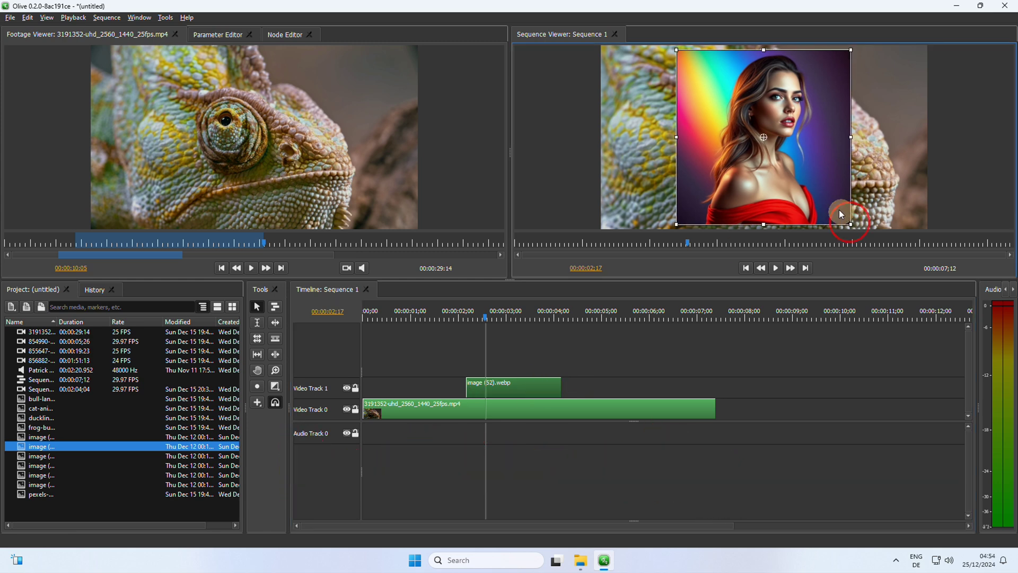
pyautogui.moveTo(841, 216); pyautogui.dragTo(683, 143)
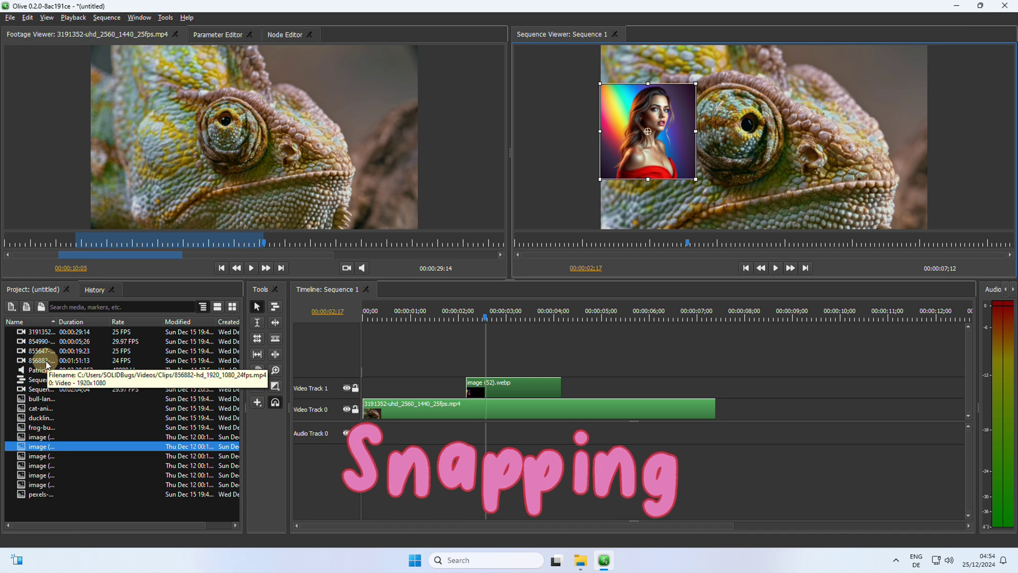
# Append 856882-hd_1920_1080_24fps.mp4 directly after the chameleon clip on Video Track 0 and color the image clip pink.
pyautogui.moveTo(47, 363); pyautogui.dragTo(752, 408)
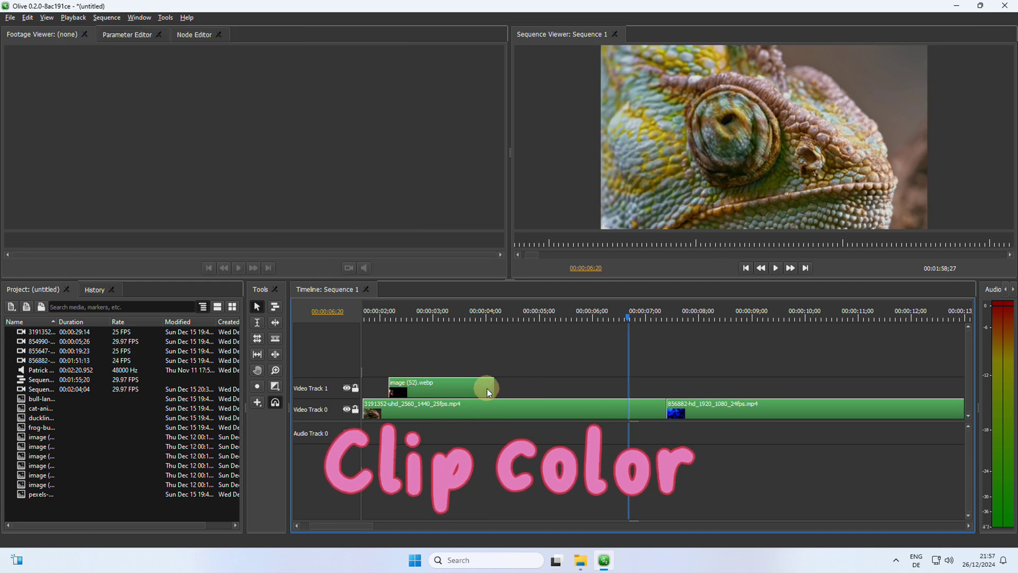
pyautogui.rightClick(486, 389)
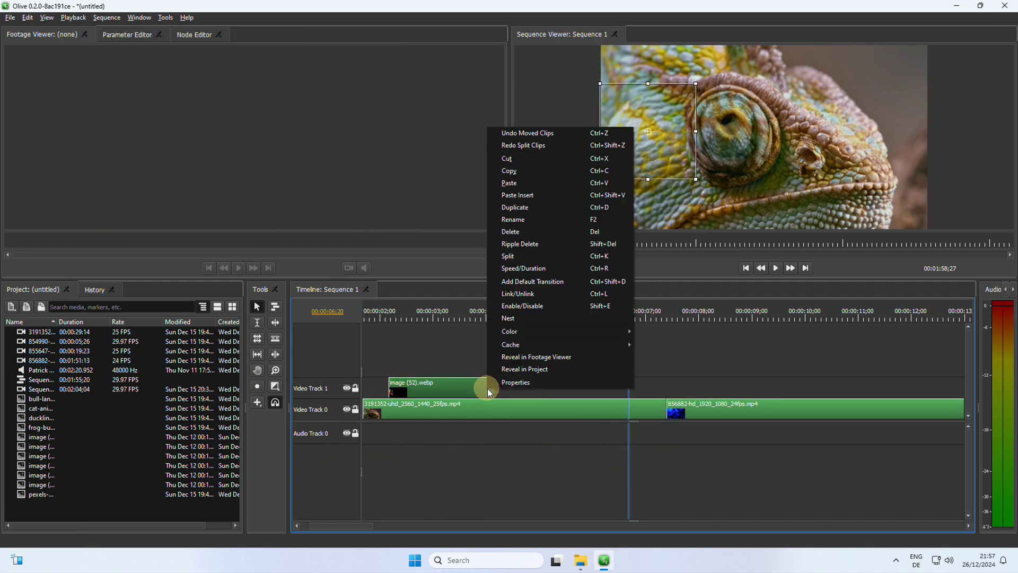
pyautogui.moveTo(610, 330)
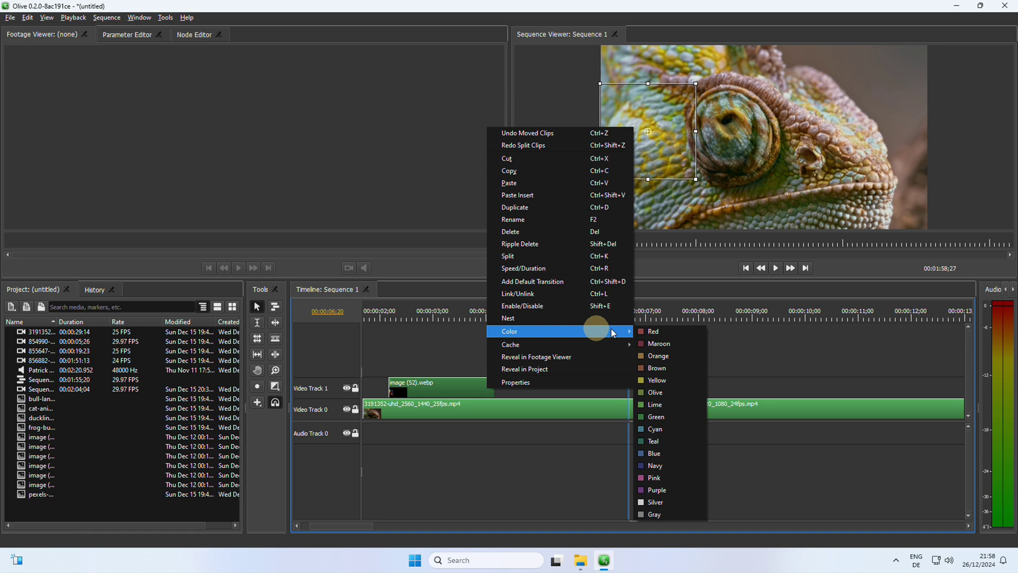
pyautogui.click(680, 477)
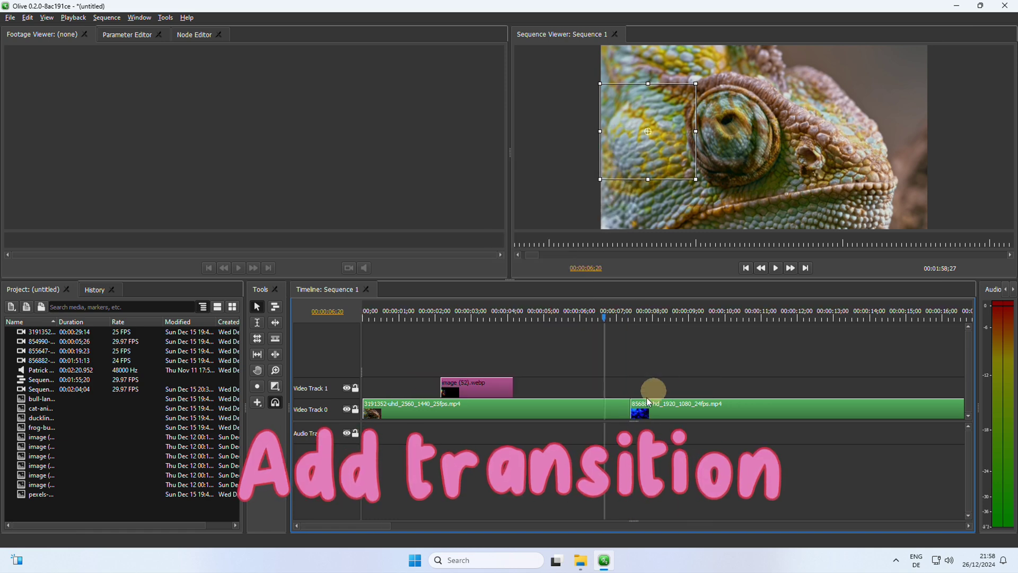
# Add the default transition between the chameleon and jellyfish clips and play the sequence across it.
pyautogui.moveTo(648, 401); pyautogui.dragTo(689, 419)
pyautogui.rightClick(691, 413)
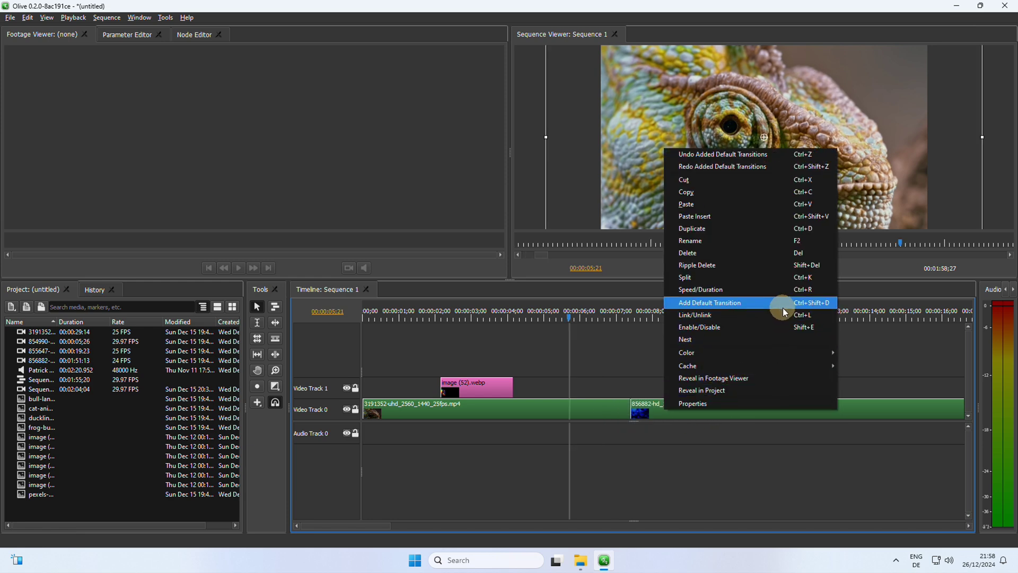
pyautogui.click(783, 306)
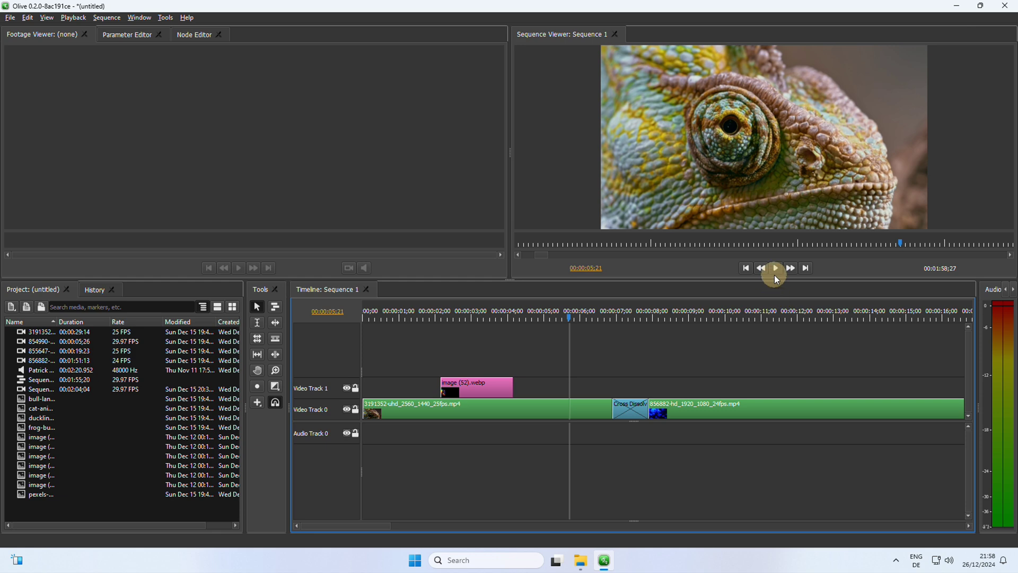
pyautogui.click(775, 268)
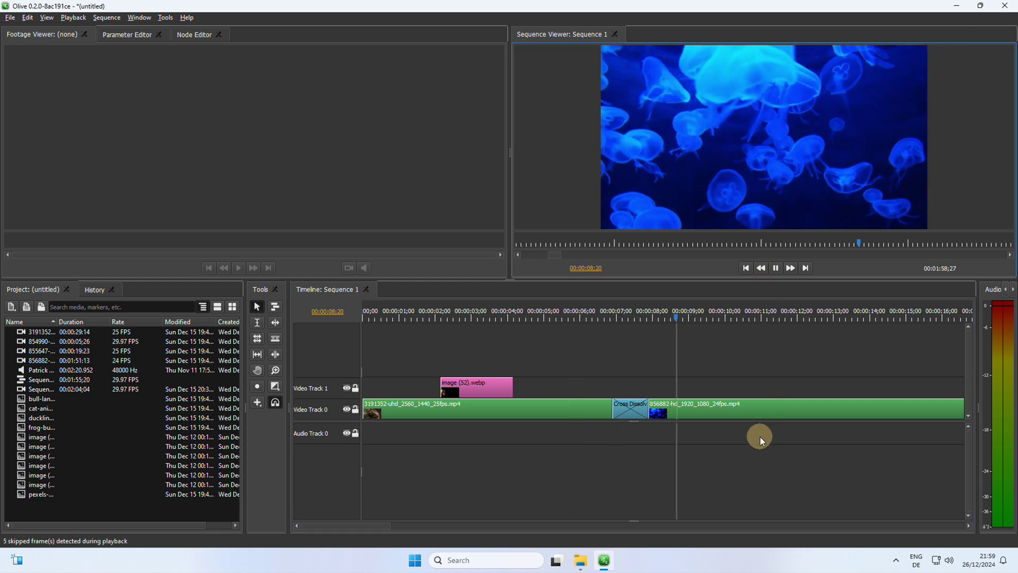
pyautogui.click(774, 270)
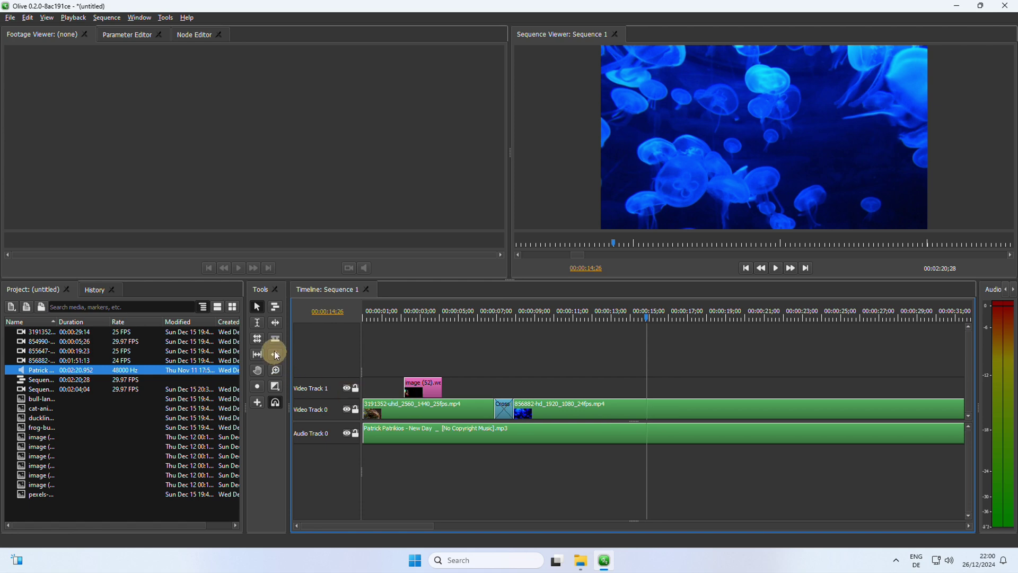
# Split the jellyfish clip and the music clip at 00:00:14:26.
pyautogui.click(275, 339)
pyautogui.click(647, 407)
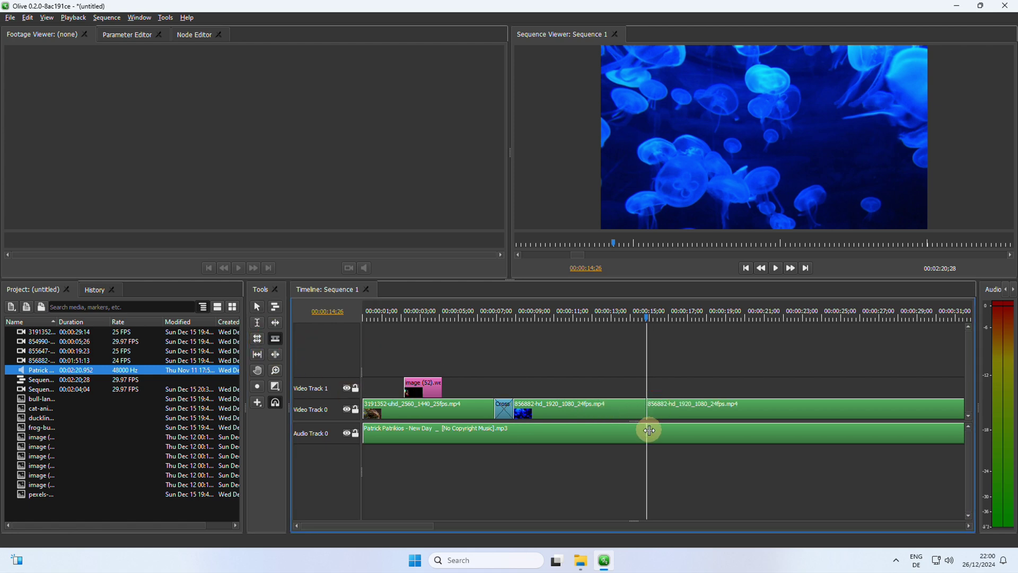
pyautogui.click(648, 432)
pyautogui.click(384, 342)
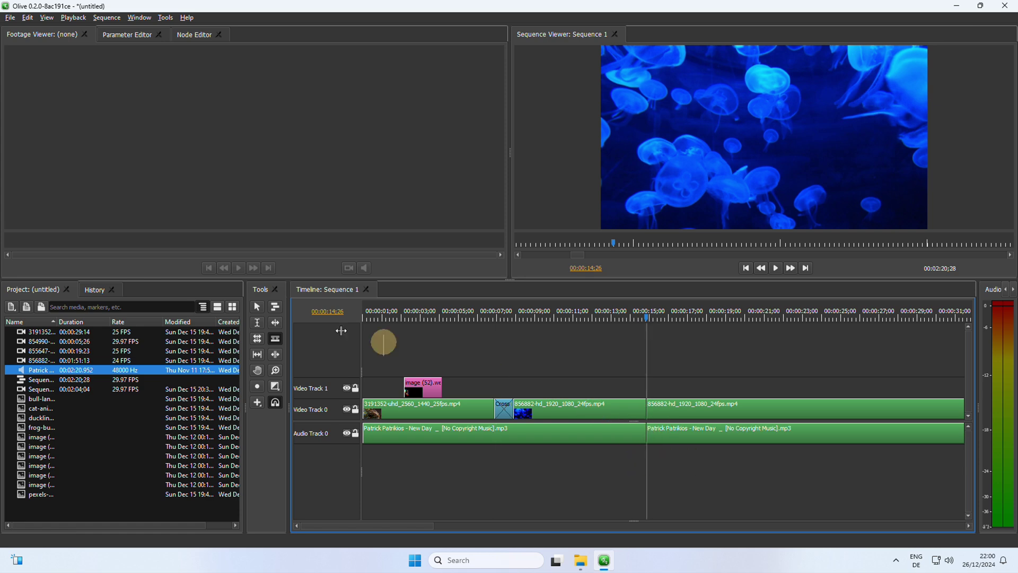
# Delete the jellyfish and music segments after the cut at 00:00:14:26.
pyautogui.click(264, 311)
pyautogui.click(740, 409)
pyautogui.press('Delete')
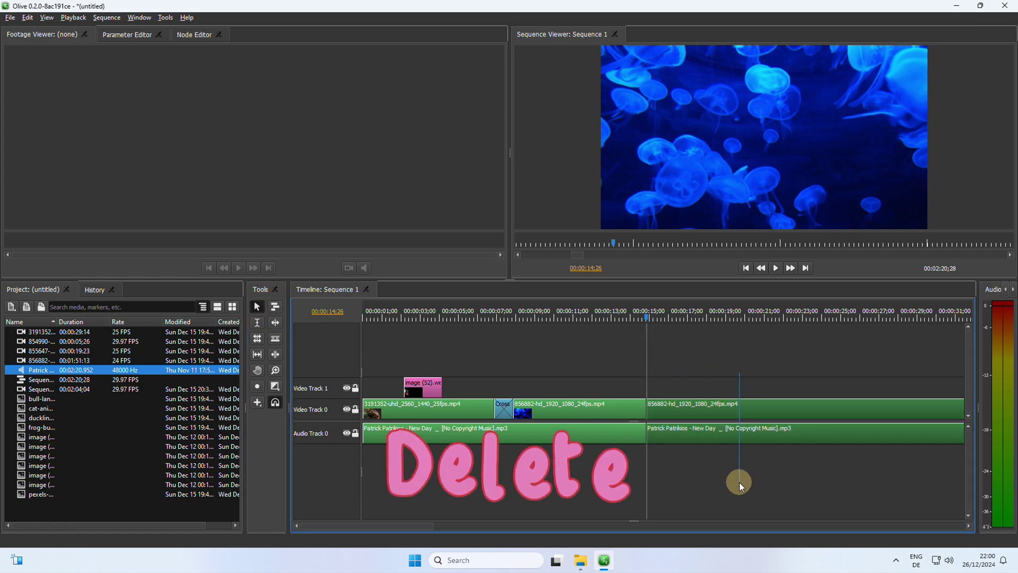
pyautogui.rightClick(746, 438)
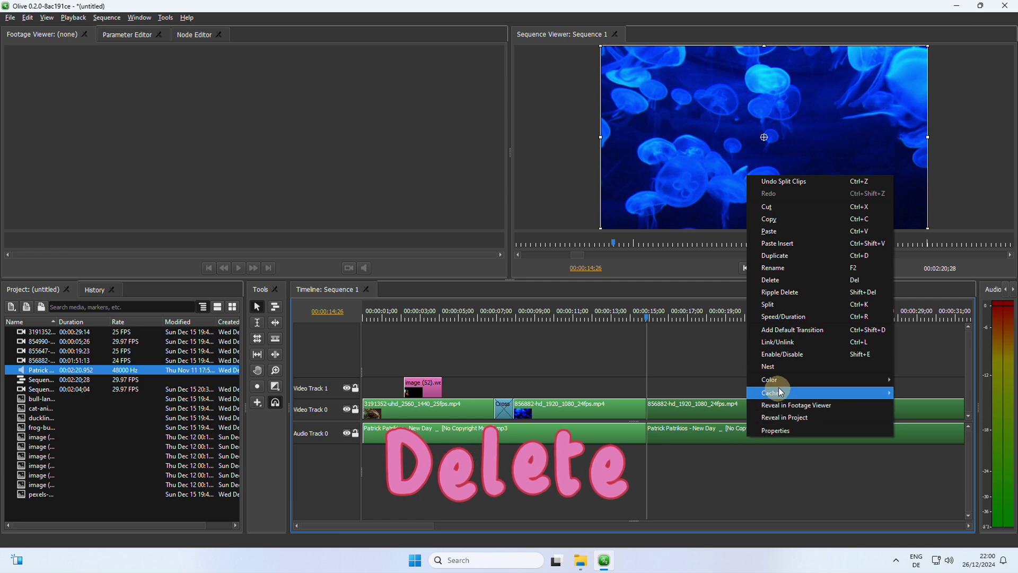
pyautogui.click(792, 280)
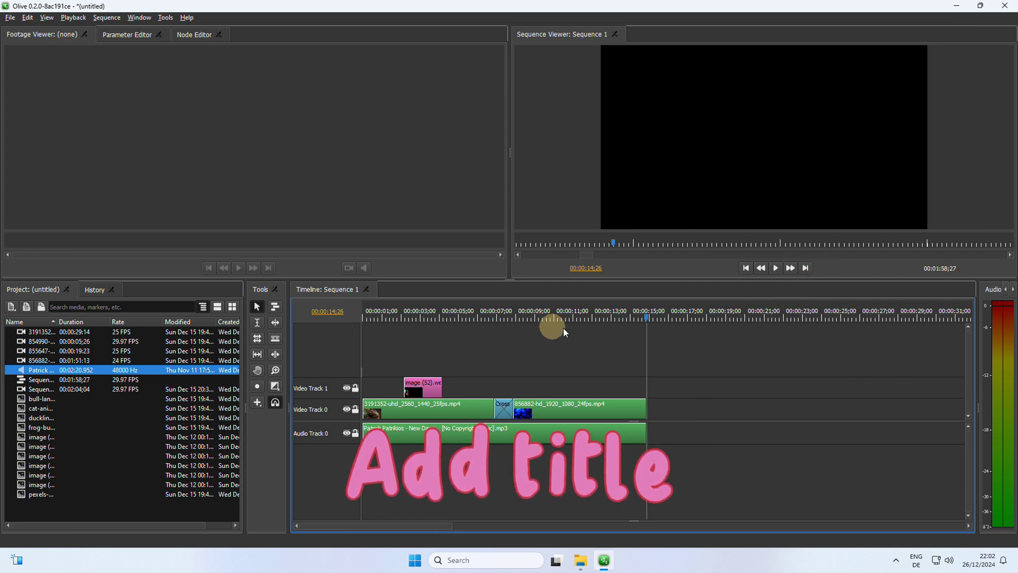
# Add a title clip on Video Track 1 from about 00:00:12:05 to 00:00:14:08, above the jellyfish clip.
pyautogui.click(610, 320)
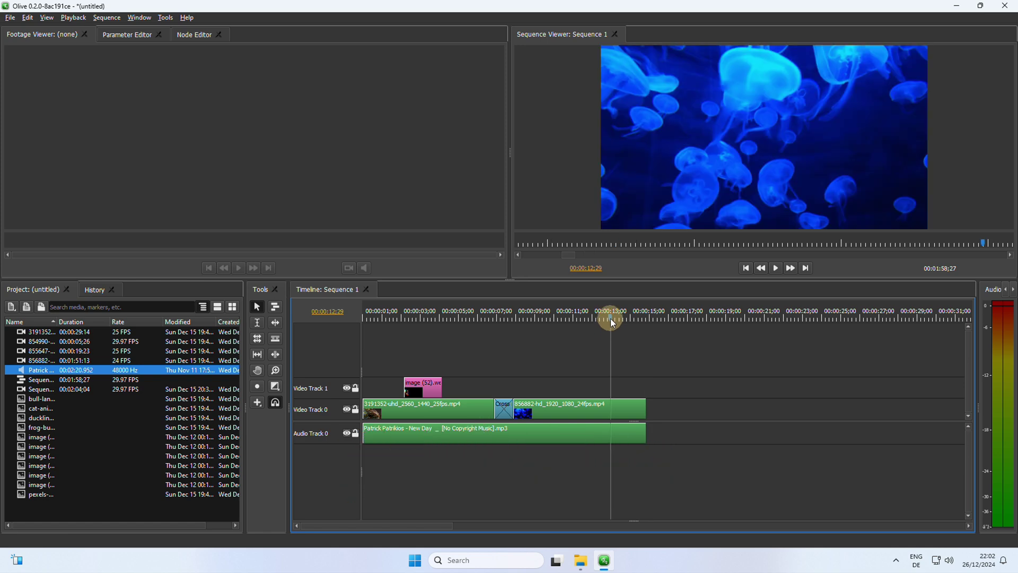
pyautogui.click(258, 403)
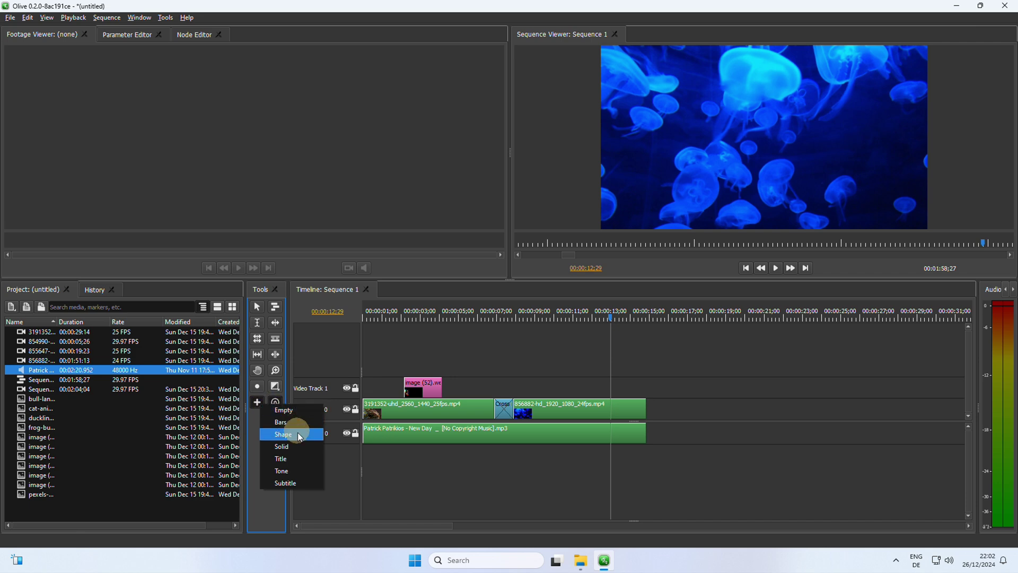
pyautogui.click(305, 459)
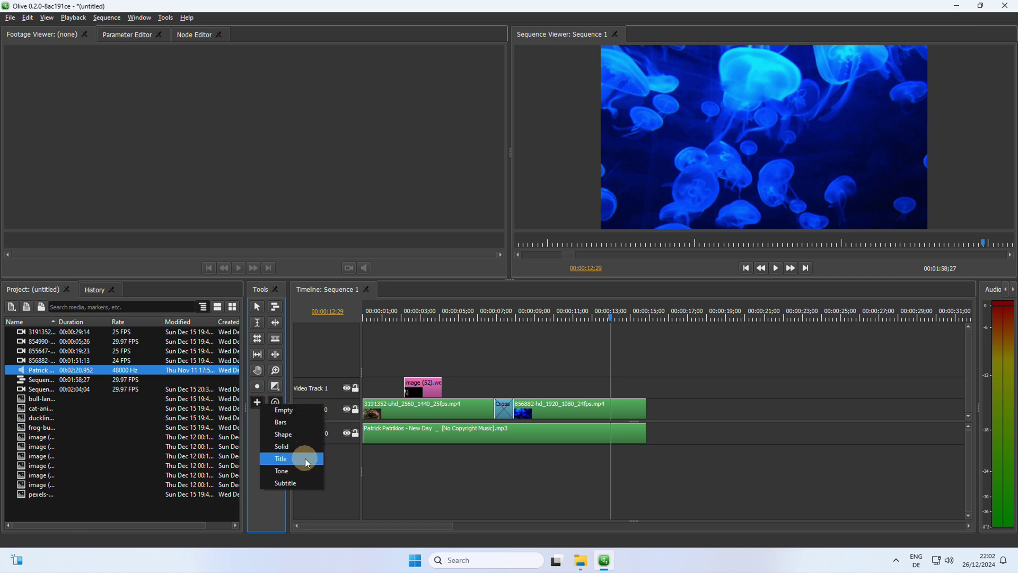
pyautogui.click(306, 460)
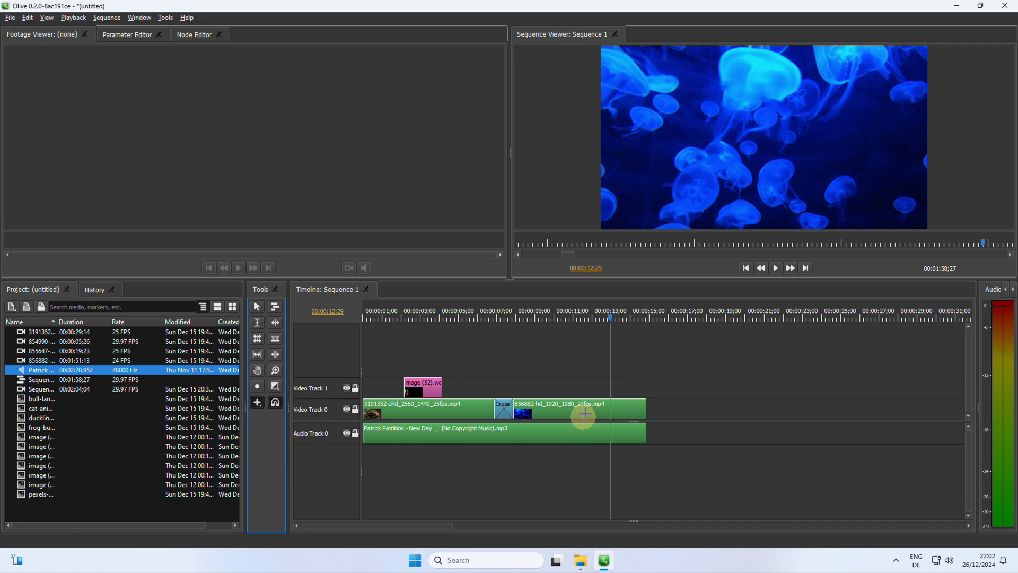
pyautogui.moveTo(595, 378); pyautogui.dragTo(635, 396)
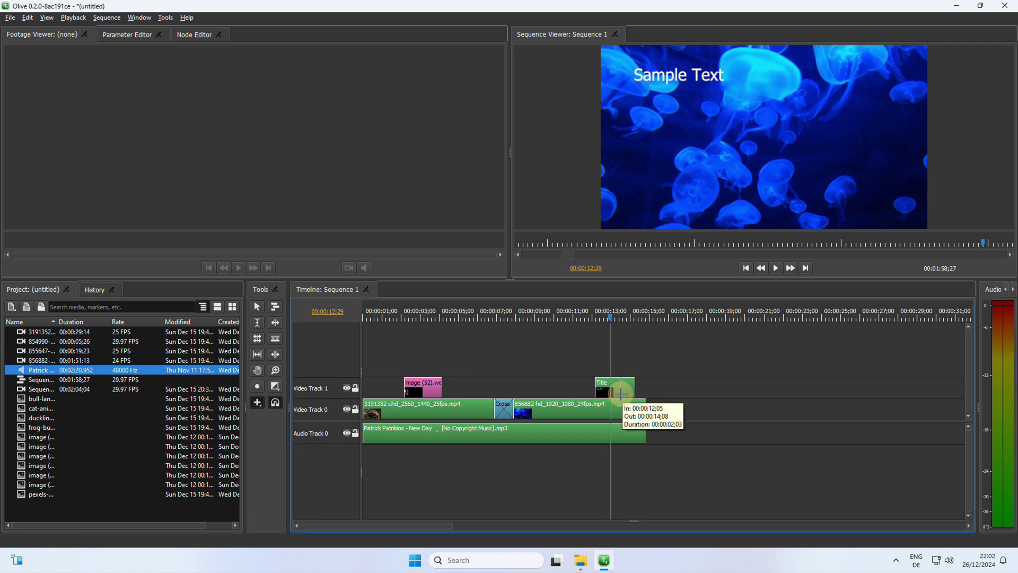
# Replace the title's sample text with "The End" and center it horizontally and vertically.
pyautogui.click(256, 310)
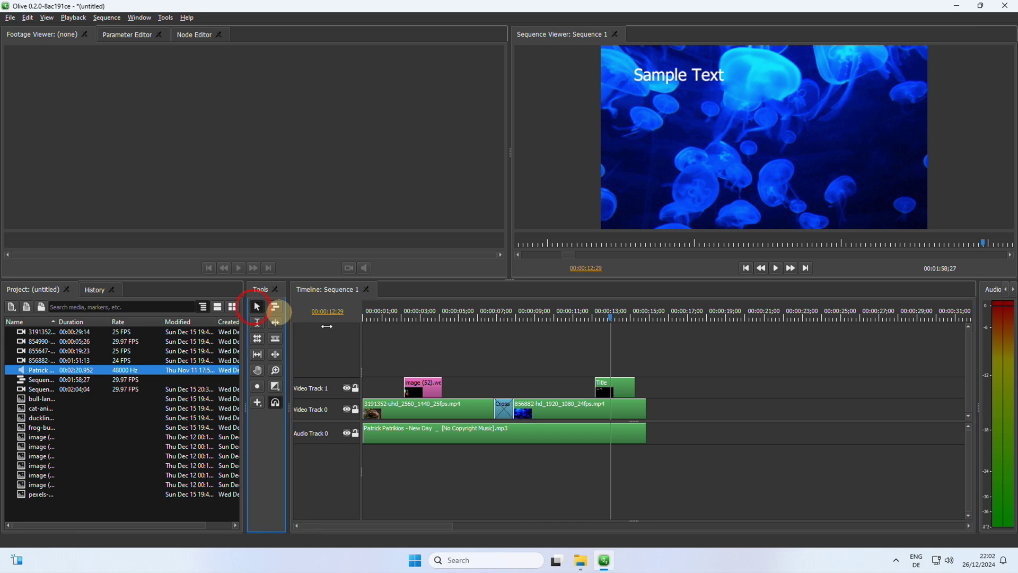
pyautogui.click(629, 390)
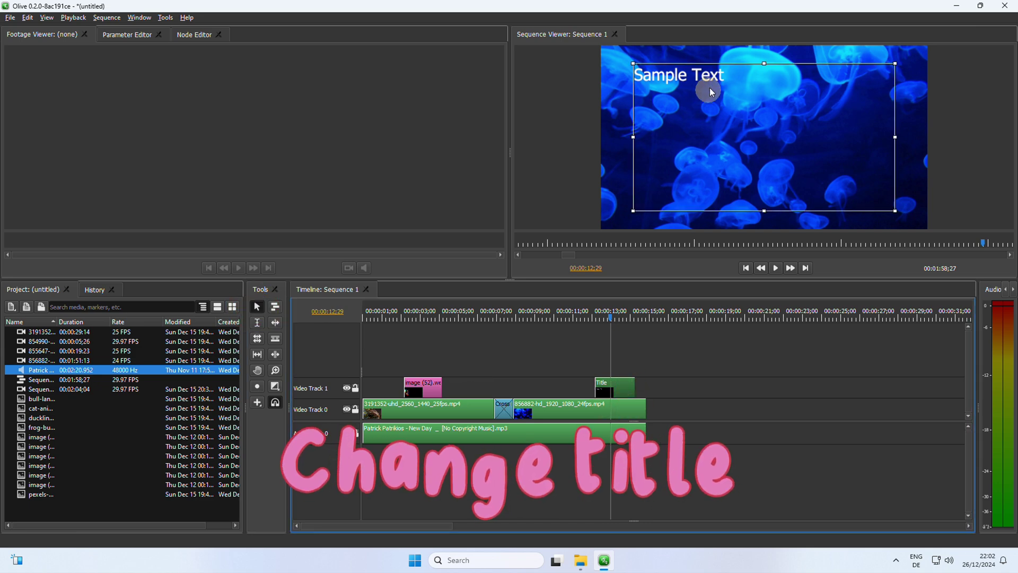
pyautogui.doubleClick(723, 75)
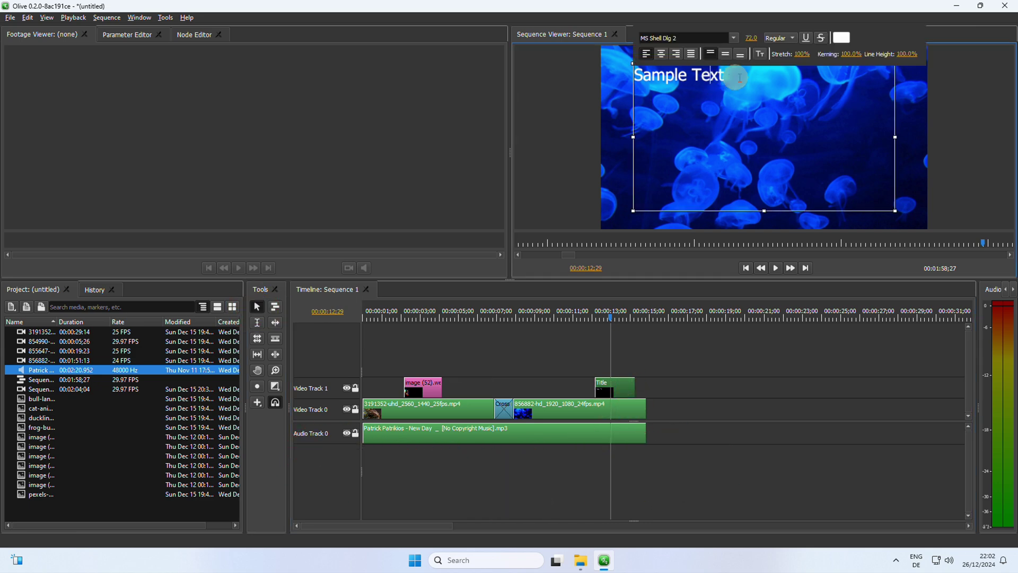
pyautogui.moveTo(729, 77); pyautogui.dragTo(638, 73)
pyautogui.write('The End')
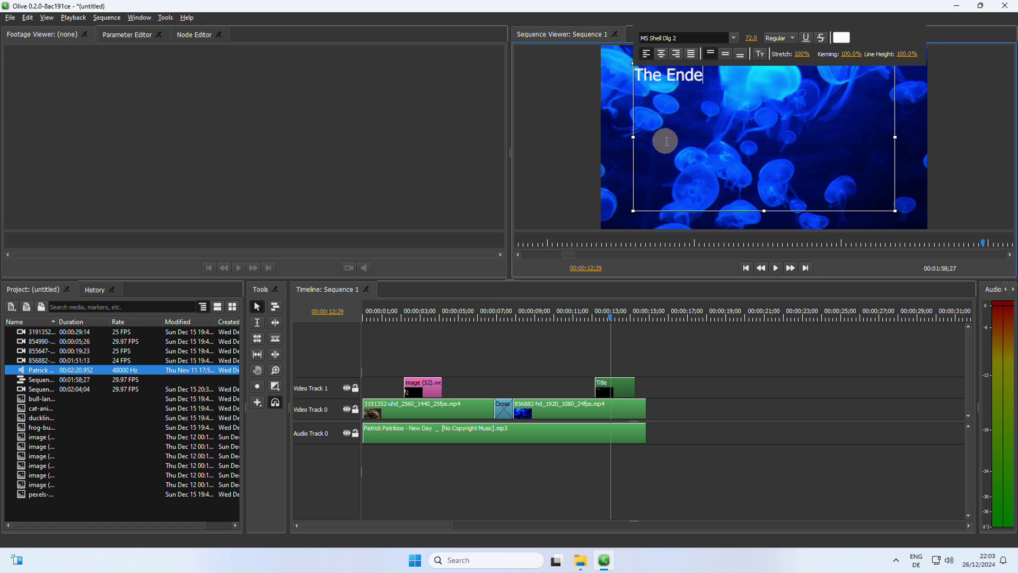
pyautogui.click(667, 54)
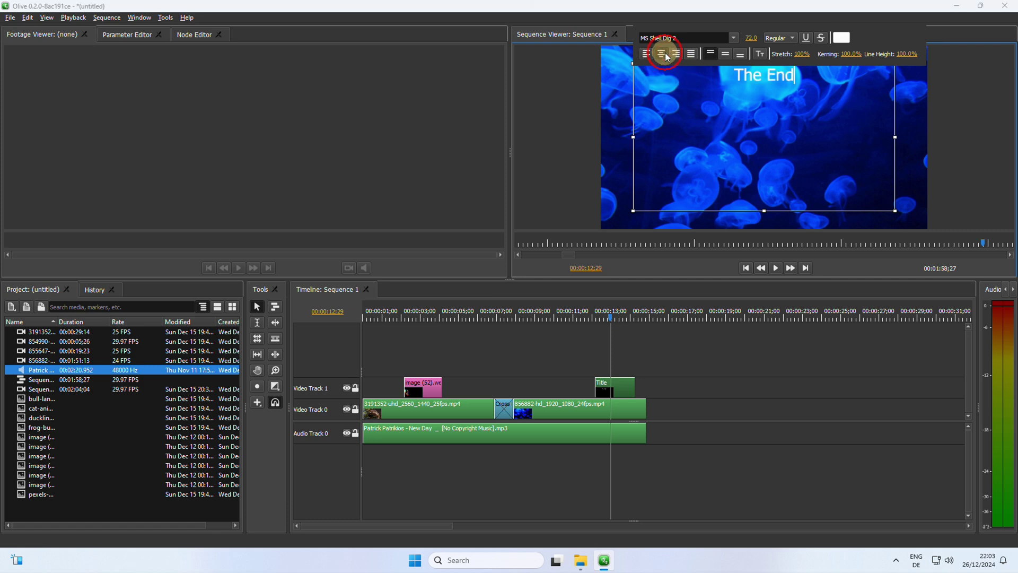
pyautogui.click(726, 58)
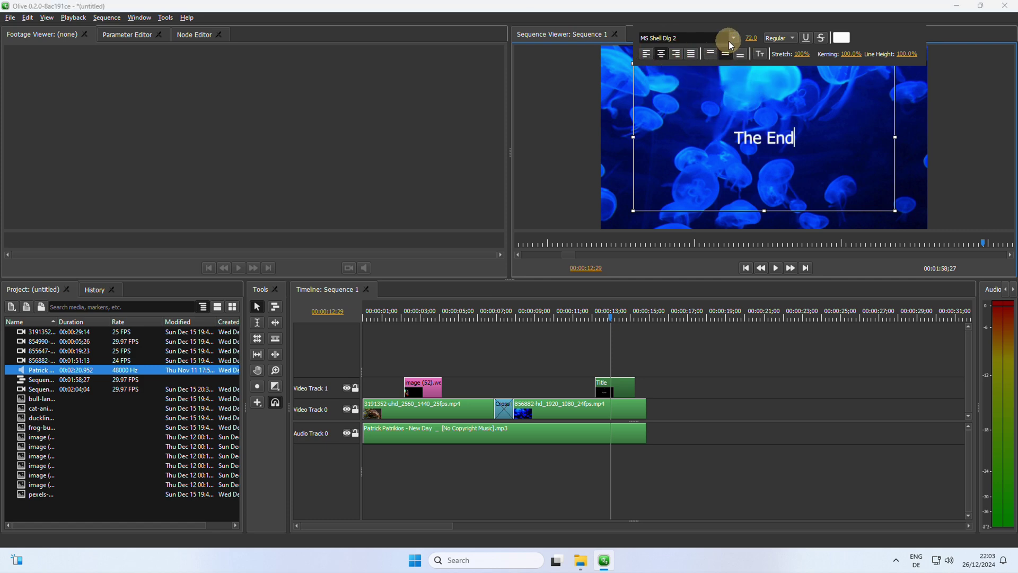
# Try to change the "The End" title's font to Mongolian Baiti and its text color to yellow #e9ff23, and leave text editing.
pyautogui.click(732, 40)
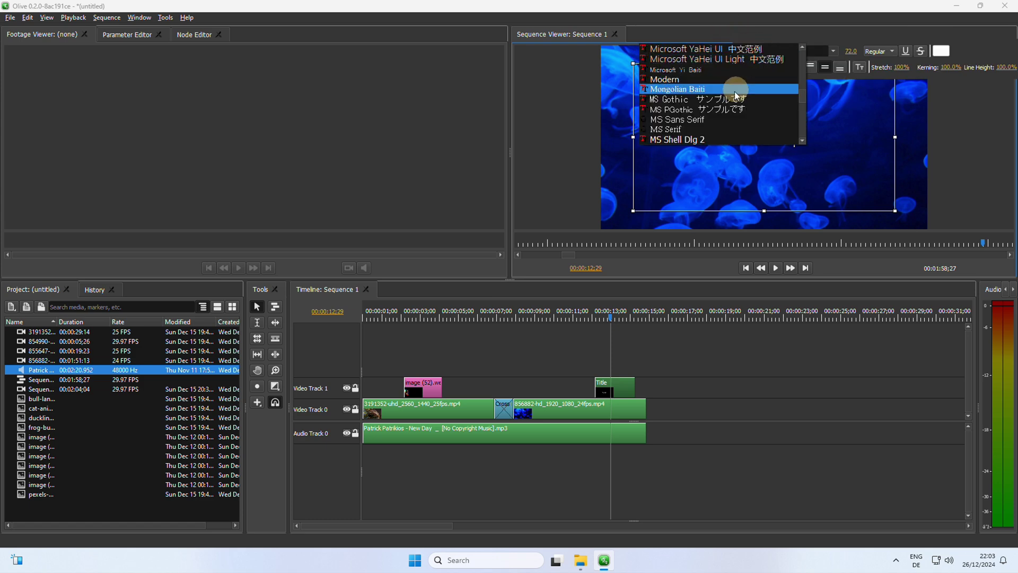
pyautogui.click(734, 91)
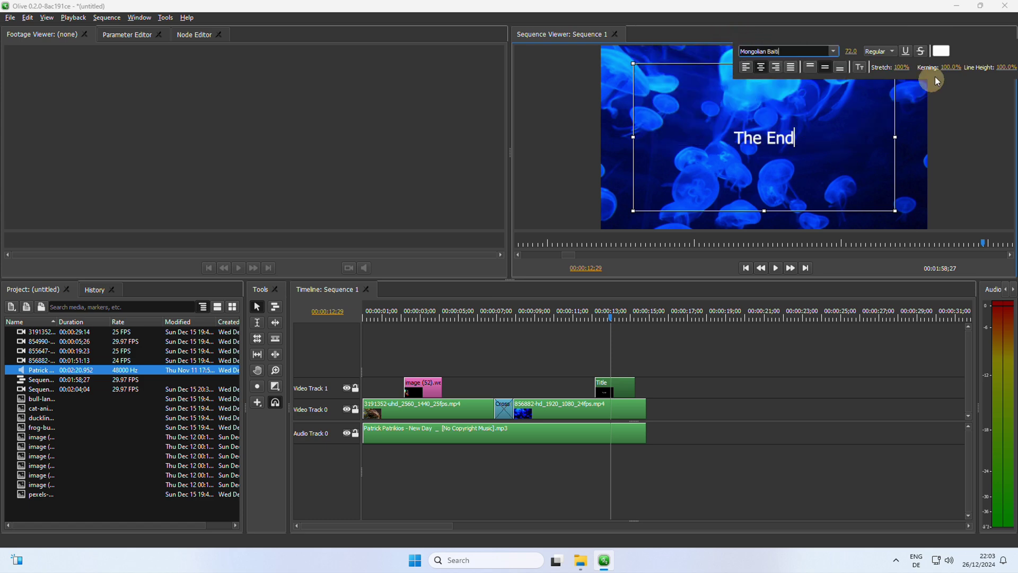
pyautogui.click(942, 51)
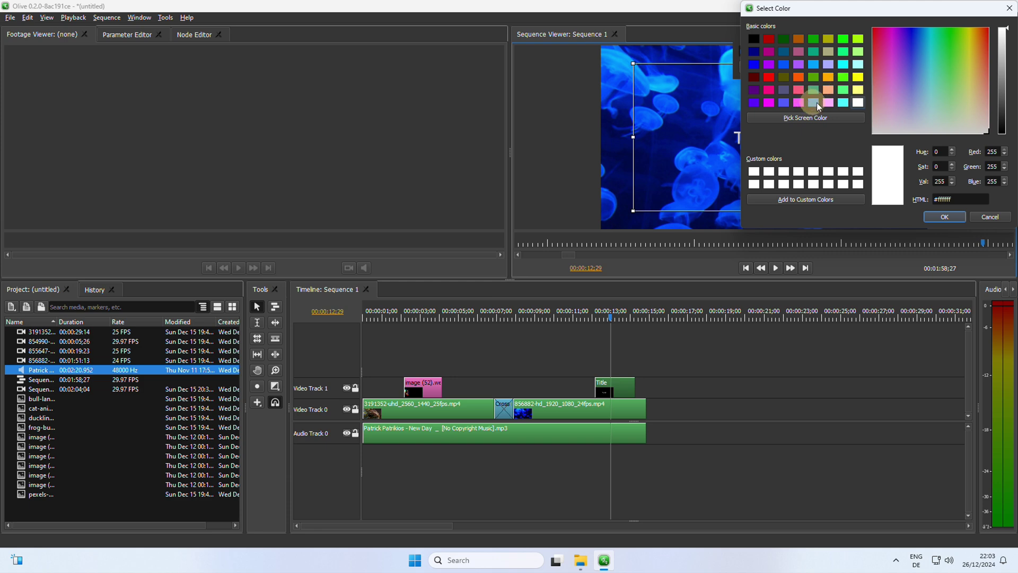
pyautogui.click(967, 42)
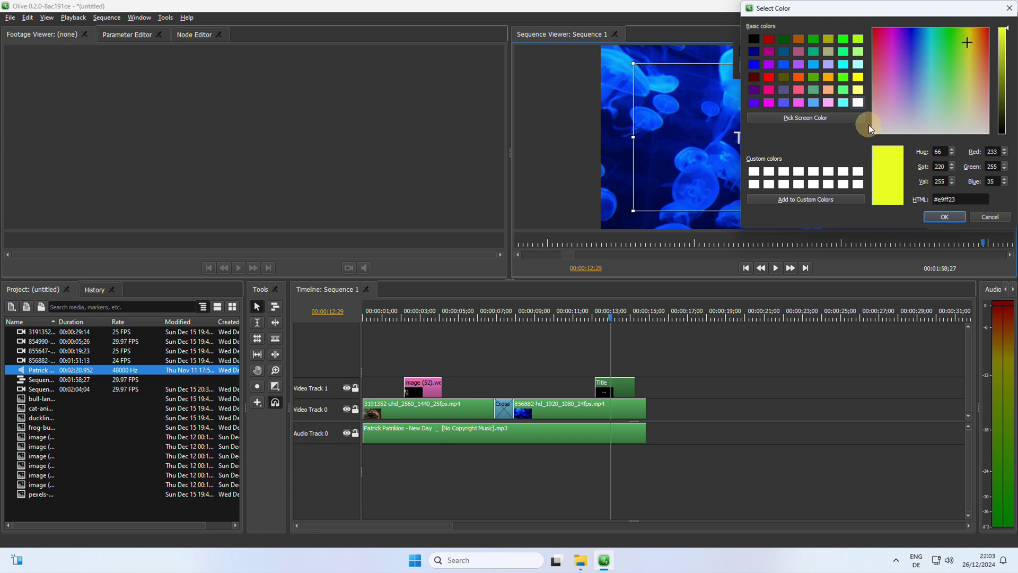
pyautogui.click(945, 217)
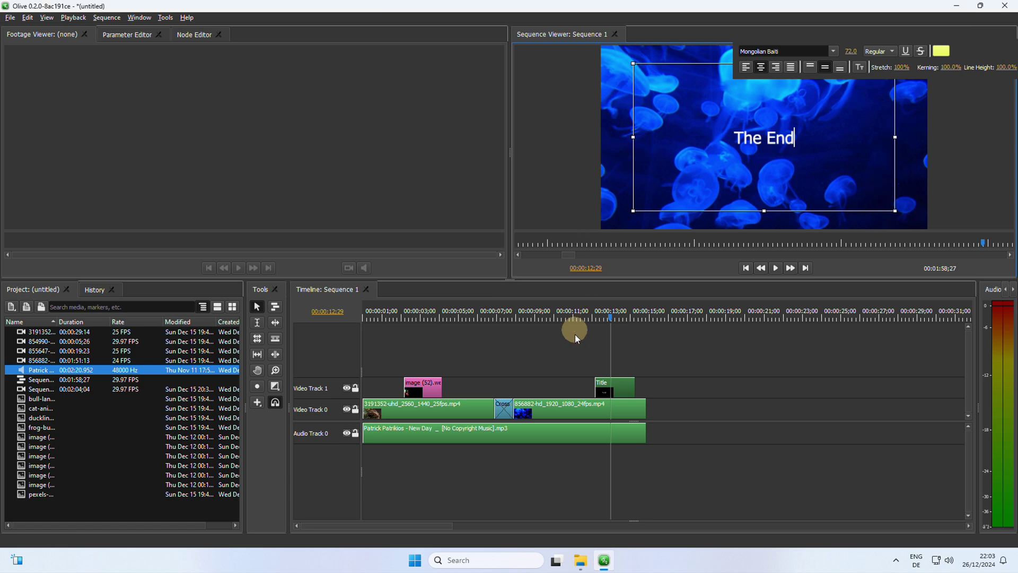
pyautogui.click(571, 355)
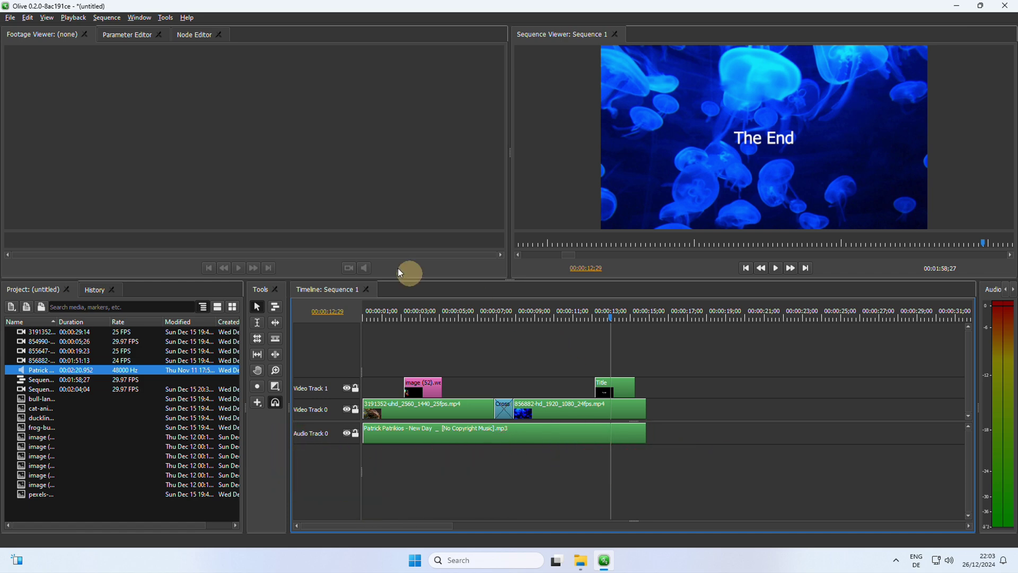
# Export the entire sequence with video and audio as the MPEG-4 file "Sequence 1.mp4" at 1920 × 1080 and 29.97 FPS.
pyautogui.click(9, 20)
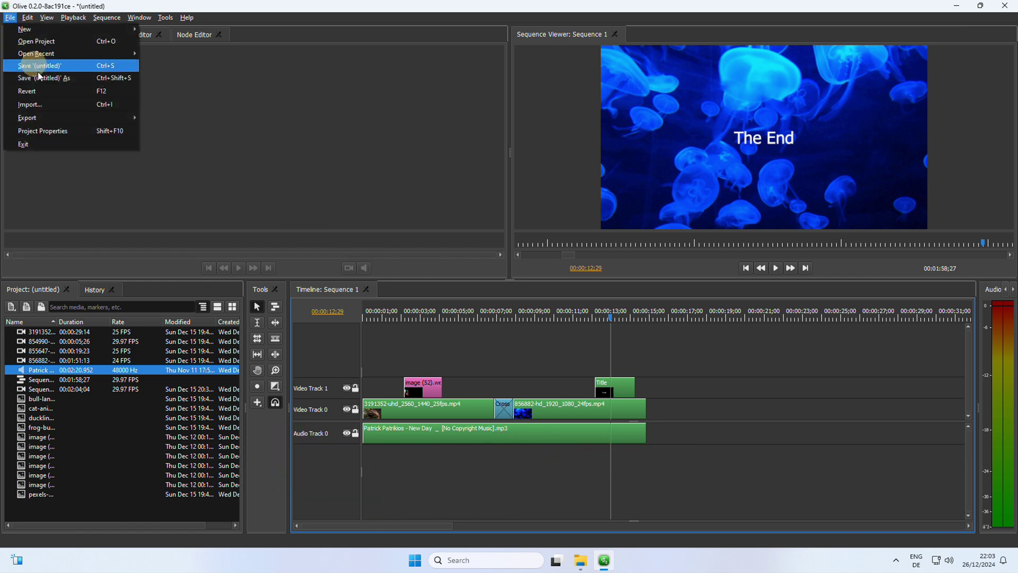
pyautogui.moveTo(123, 123)
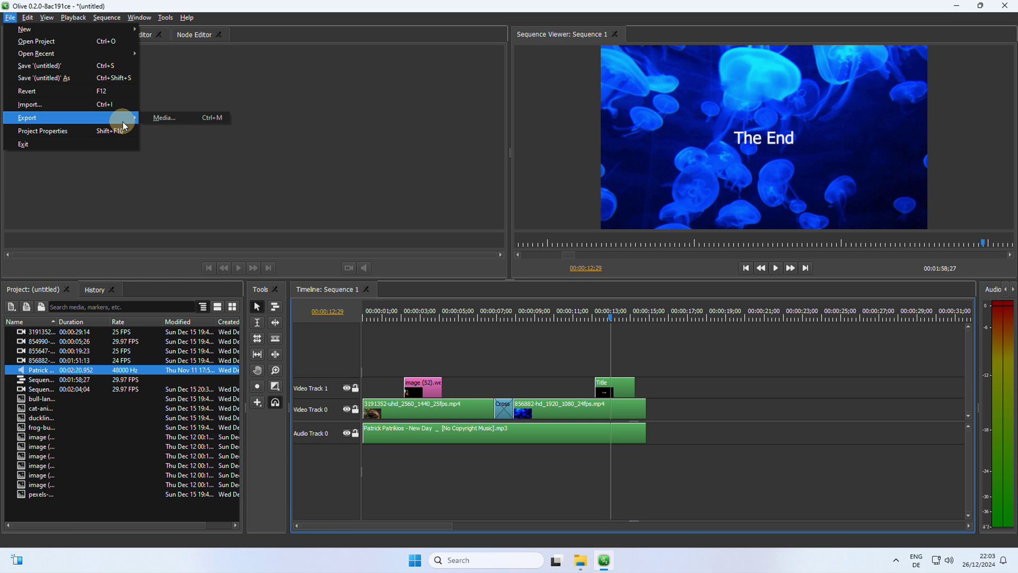
pyautogui.click(156, 117)
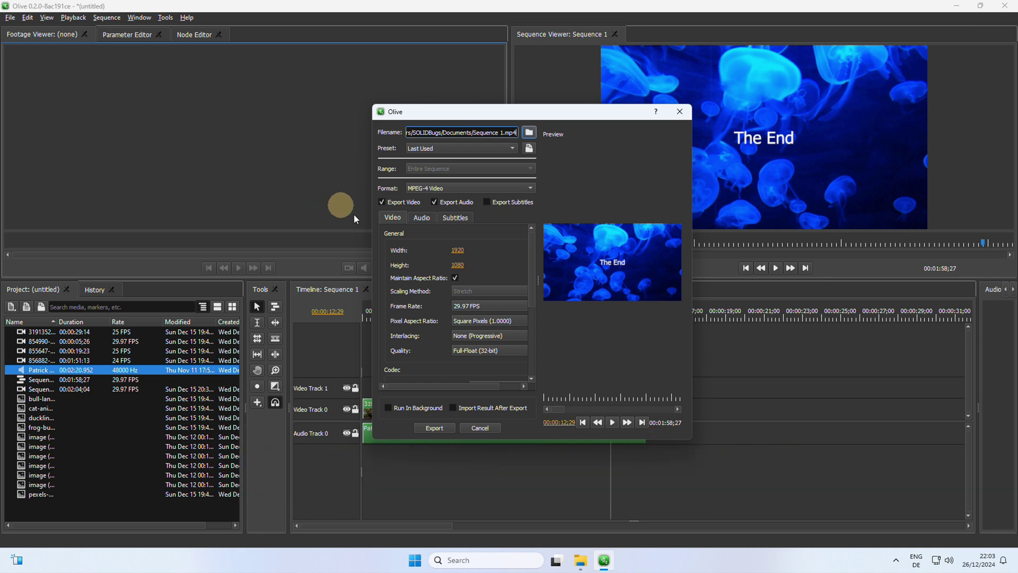
pyautogui.click(434, 427)
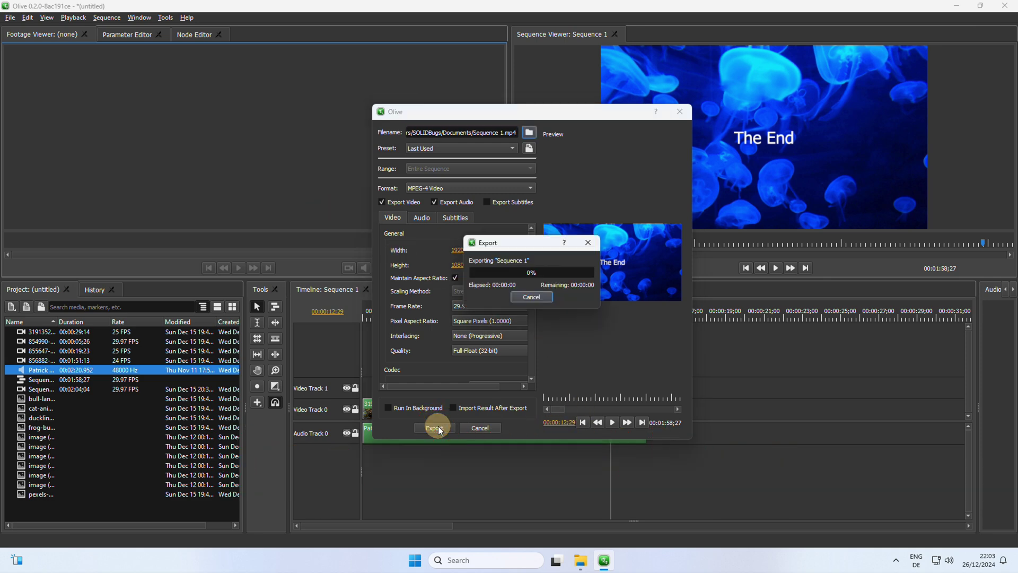